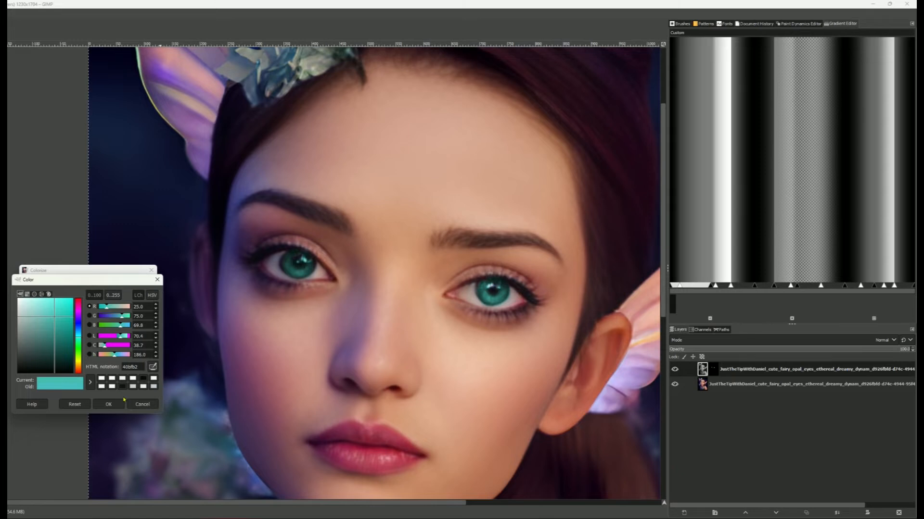
- Adjust the hue of the Colorize colour used for the portrait's teal eyes
{"action": "left_click", "coordinate": [118, 403]}
{"action": "mouse_move", "coordinate": [78, 315]}
{"action": "left_mouse_down"}
{"action": "mouse_move", "coordinate": [40, 315]}
{"action": "mouse_move", "coordinate": [94, 315]}
{"action": "mouse_move", "coordinate": [75, 315]}
{"action": "left_mouse_up"}
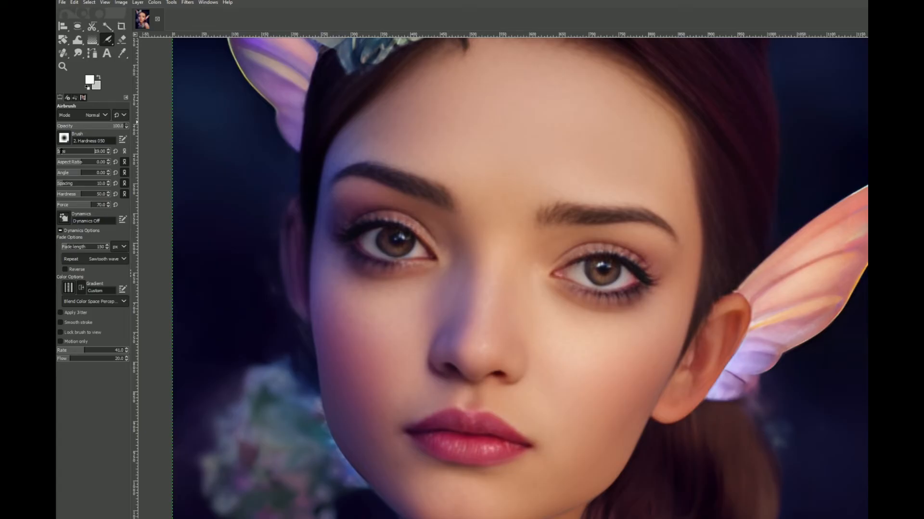
- Toggle the visibility of the original portrait layer beneath the colorized eye layer to compare the two
{"action": "scroll", "coordinate": [392, 248], "scroll_direction": "up", "scroll_amount": 2}
{"action": "scroll", "coordinate": [393, 248], "scroll_direction": "up", "scroll_amount": 2}
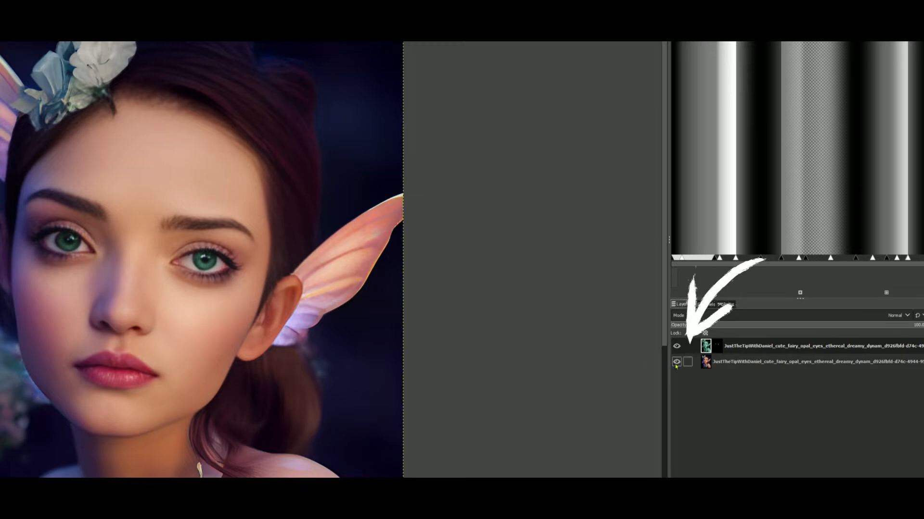
{"action": "left_click", "coordinate": [676, 362]}
{"action": "left_click", "coordinate": [676, 364]}
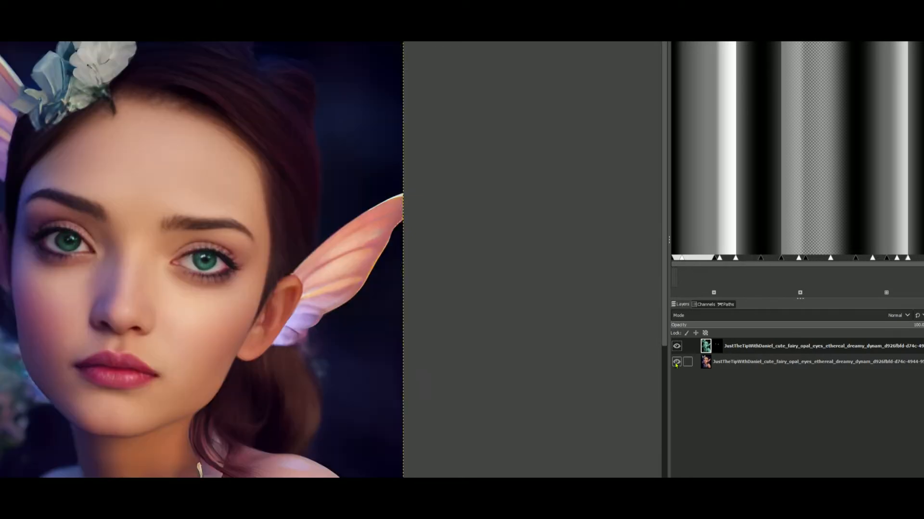
{"action": "left_click", "coordinate": [676, 365]}
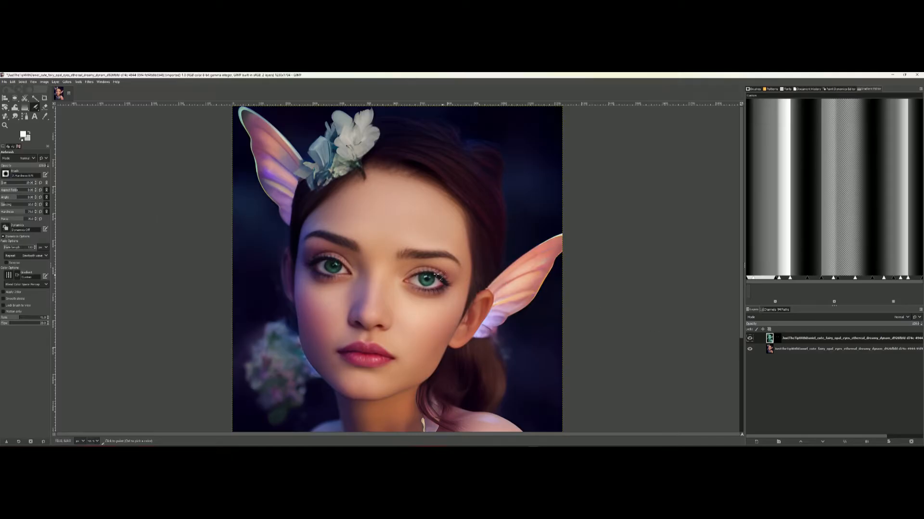
{"action": "left_click", "coordinate": [350, 305]}
{"action": "left_click_drag", "start_coordinate": [322, 287], "coordinate": [385, 319]}
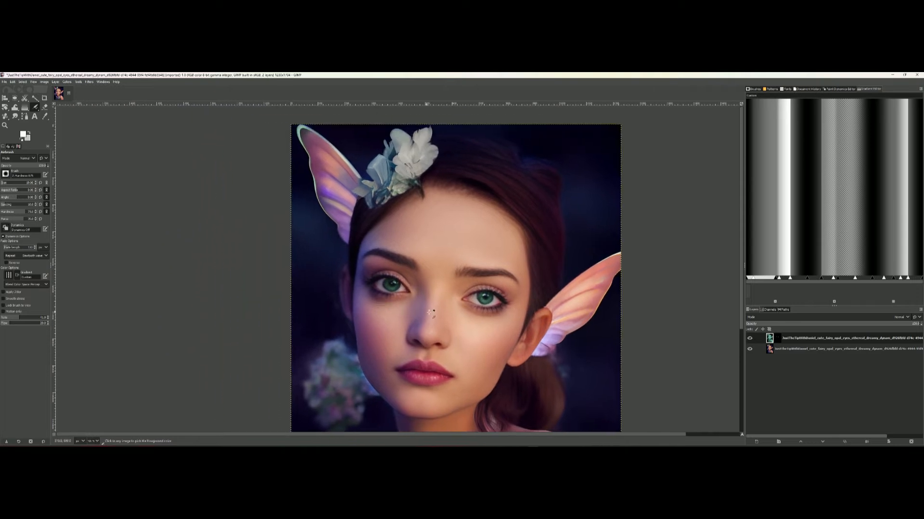
{"action": "scroll", "coordinate": [466, 318], "scroll_direction": "up", "scroll_amount": 5}
{"action": "scroll", "coordinate": [466, 318], "scroll_direction": "down", "scroll_amount": 10}
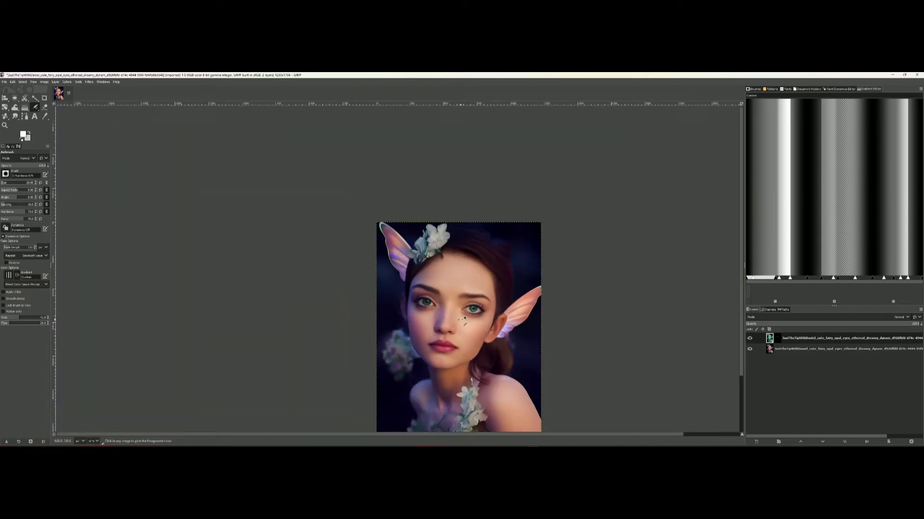
{"action": "scroll", "coordinate": [464, 321], "scroll_direction": "up", "scroll_amount": 8}
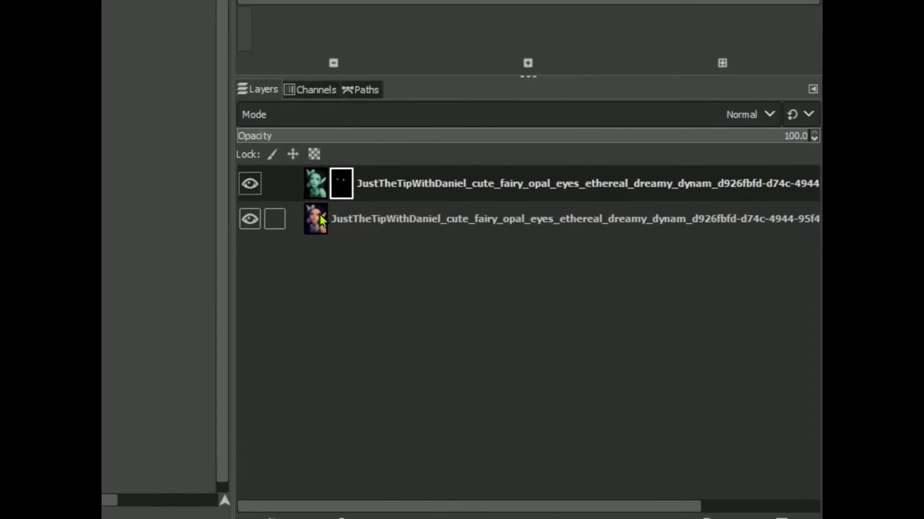
- Examine the layer structure by selecting the original portrait layer, the colorized copy and its mask in turn
{"action": "left_click", "coordinate": [769, 349]}
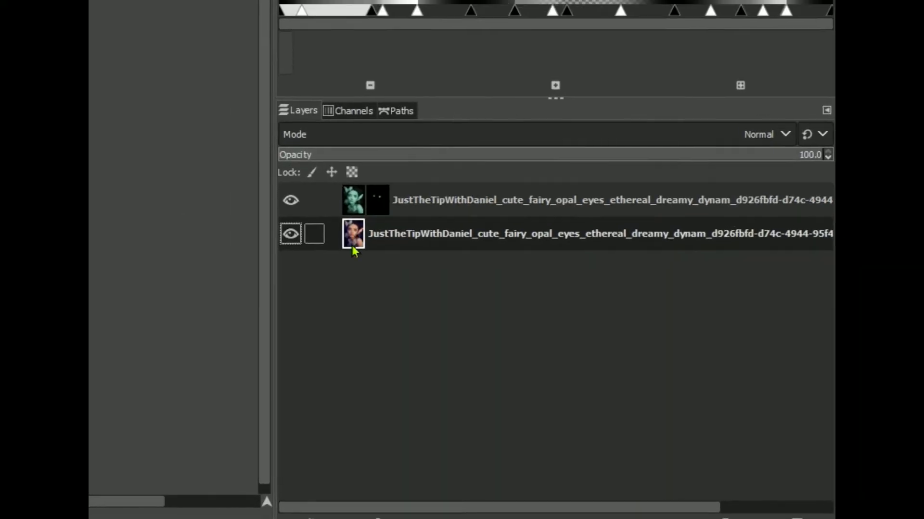
{"action": "left_click", "coordinate": [421, 231]}
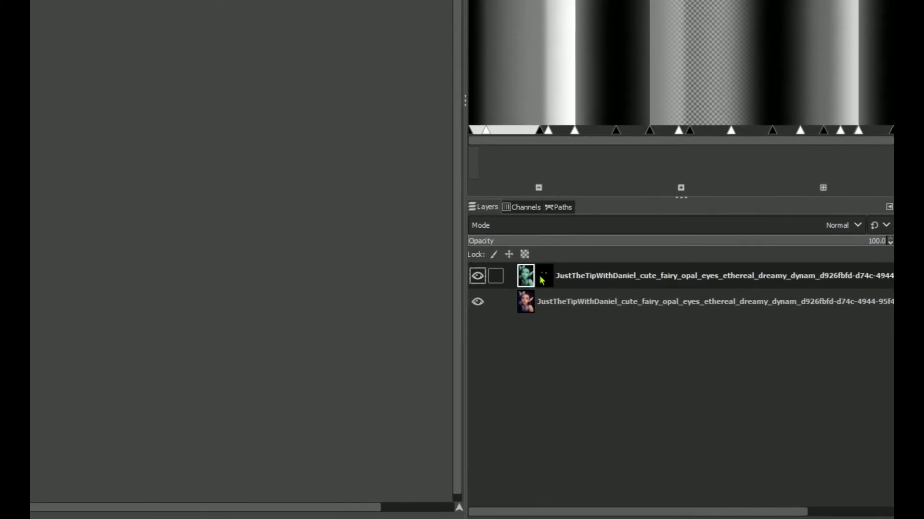
{"action": "left_click", "coordinate": [542, 277]}
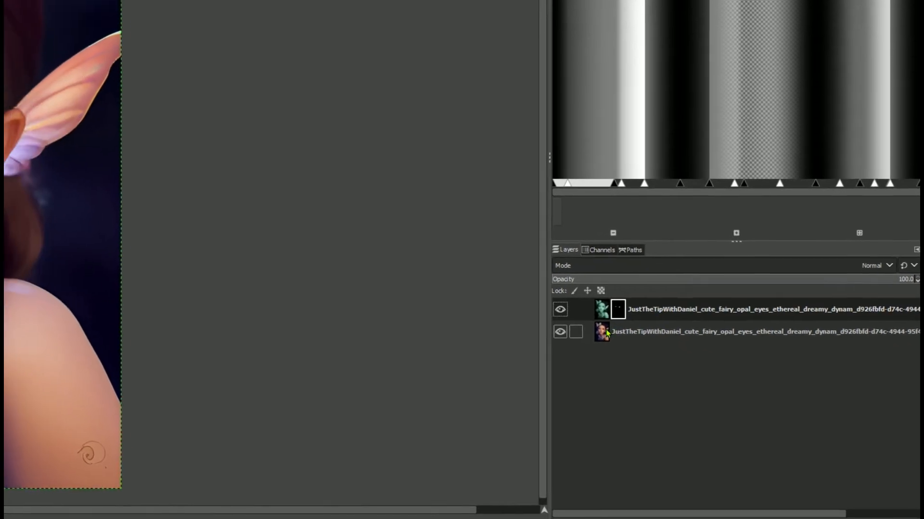
{"action": "left_click", "coordinate": [605, 333]}
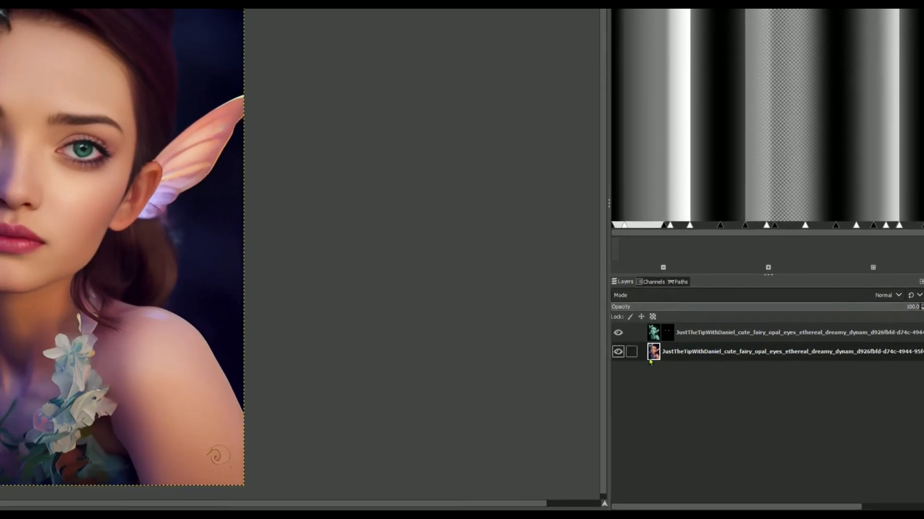
{"action": "left_click", "coordinate": [617, 351]}
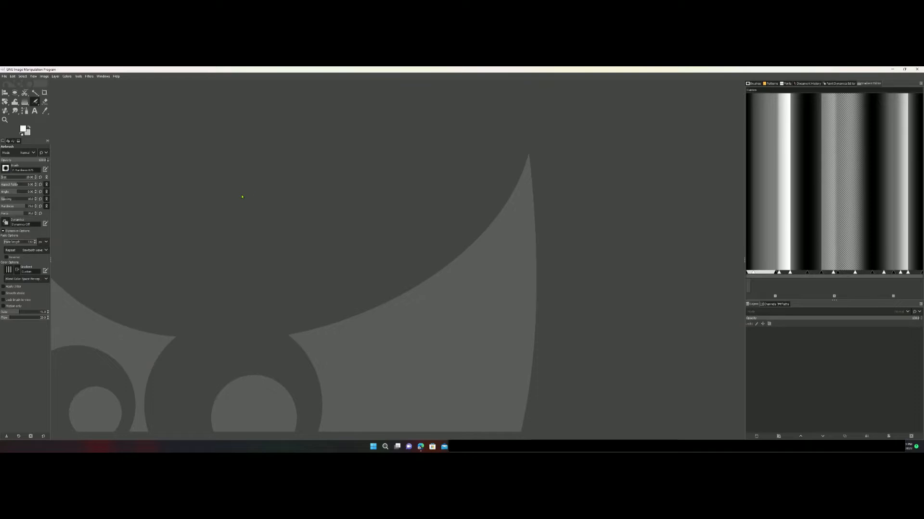
- Bring the fairy portrait from the restored_imgs folder into GIMP and maximize the GIMP window
{"action": "left_click_drag", "start_coordinate": [361, 69], "coordinate": [369, 117]}
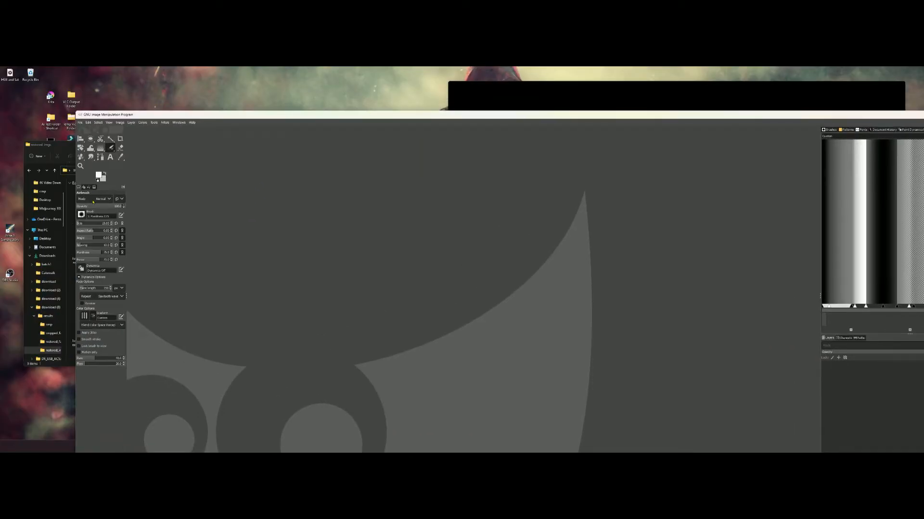
{"action": "left_click", "coordinate": [71, 221]}
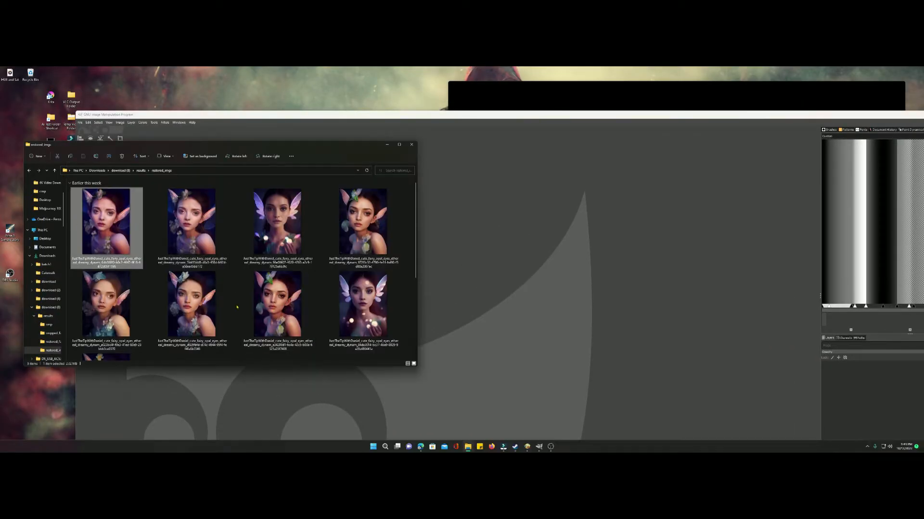
{"action": "left_click_drag", "start_coordinate": [202, 308], "coordinate": [502, 302]}
{"action": "left_click_drag", "start_coordinate": [575, 302], "coordinate": [574, 301]}
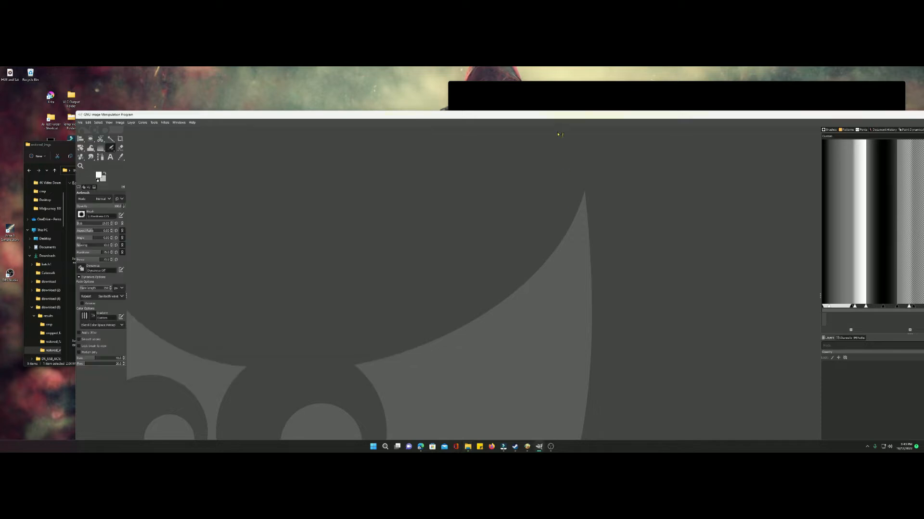
{"action": "double_click", "coordinate": [553, 117]}
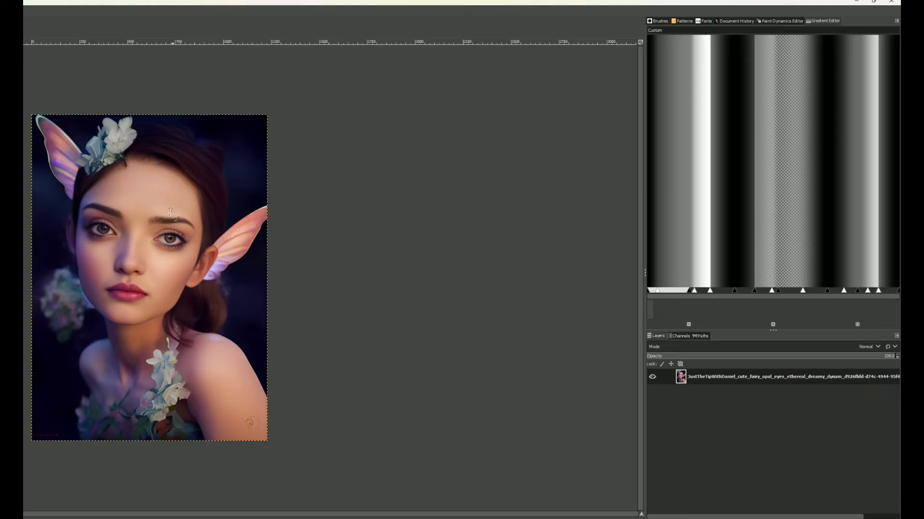
- Add an alpha channel to the portrait layer
{"action": "scroll", "coordinate": [401, 232], "scroll_direction": "up", "scroll_amount": 1}
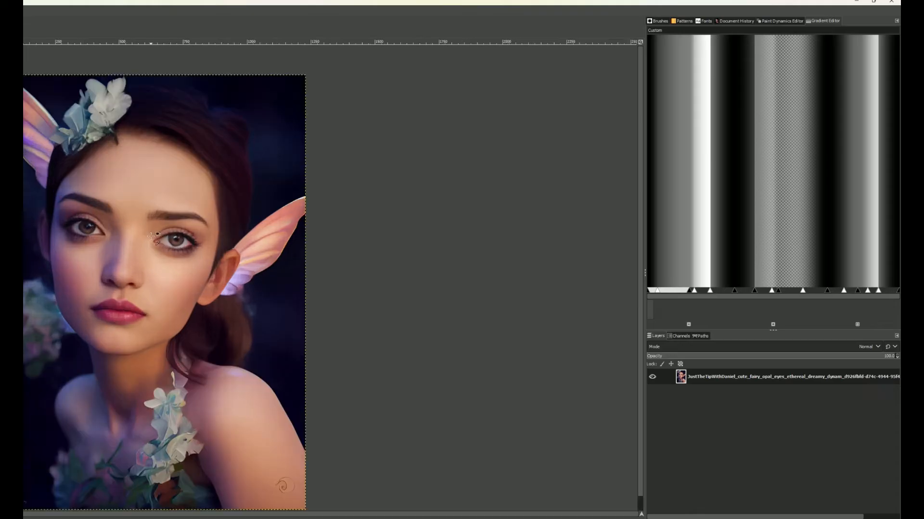
{"action": "right_click", "coordinate": [683, 381]}
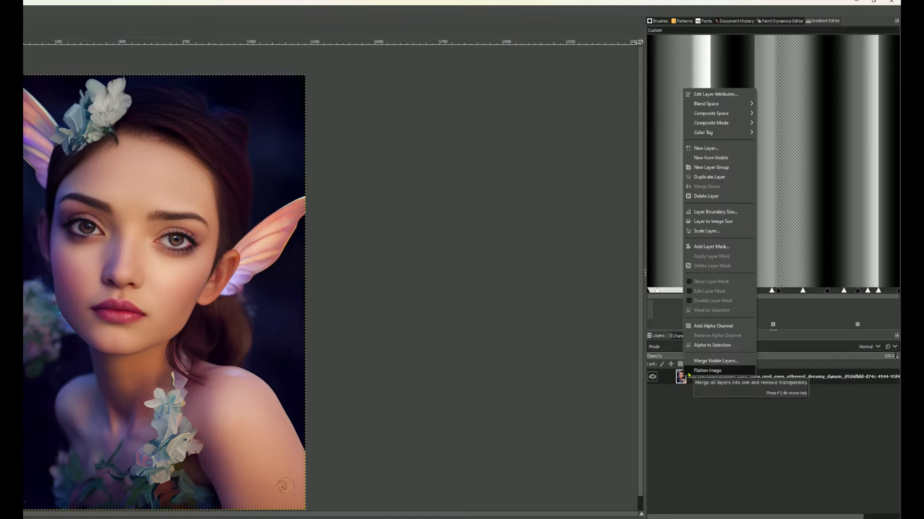
{"action": "left_click", "coordinate": [718, 327]}
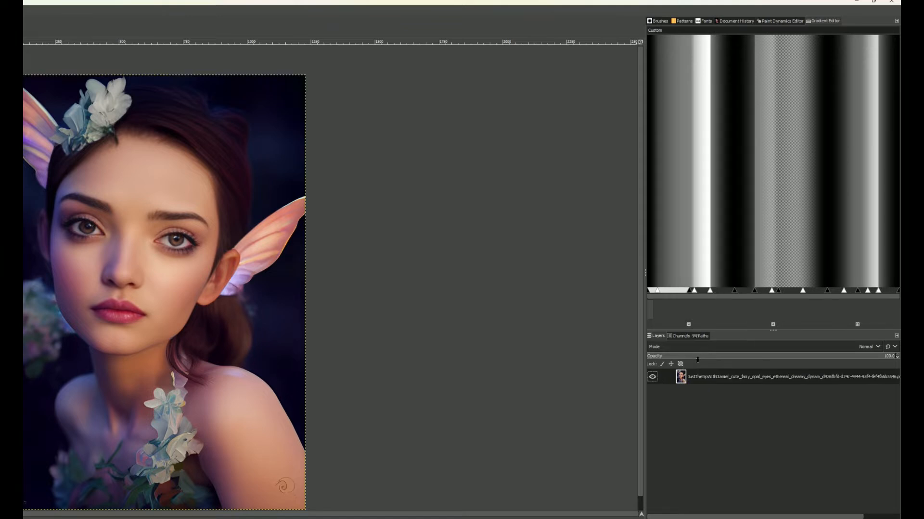
{"action": "right_click", "coordinate": [685, 379]}
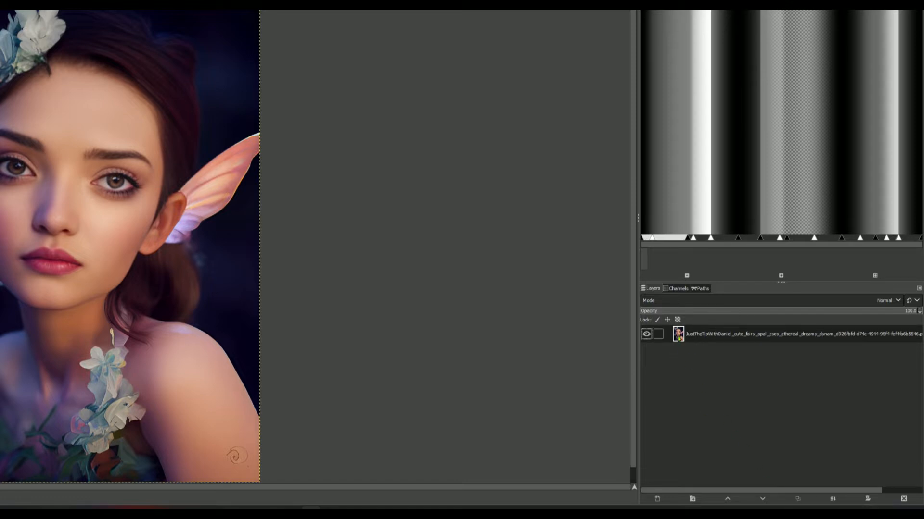
- Duplicate the portrait layer
{"action": "right_click", "coordinate": [679, 337]}
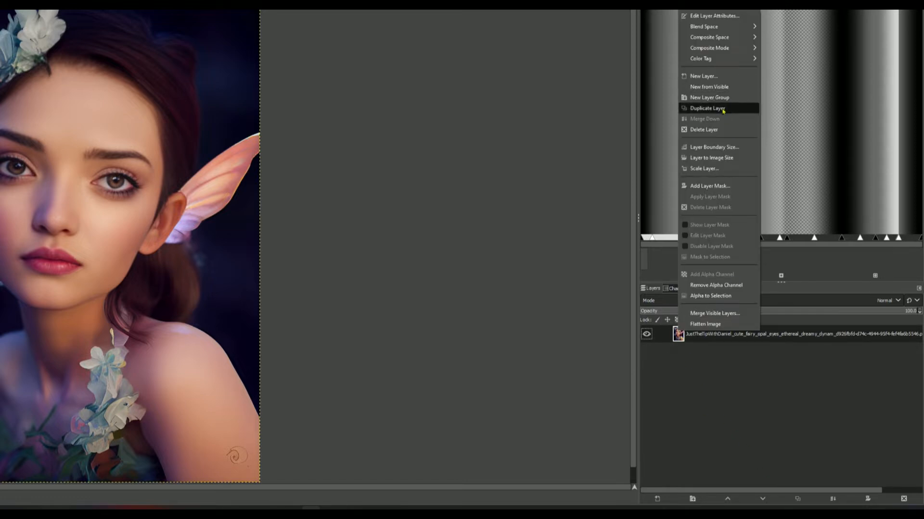
{"action": "left_click", "coordinate": [800, 500]}
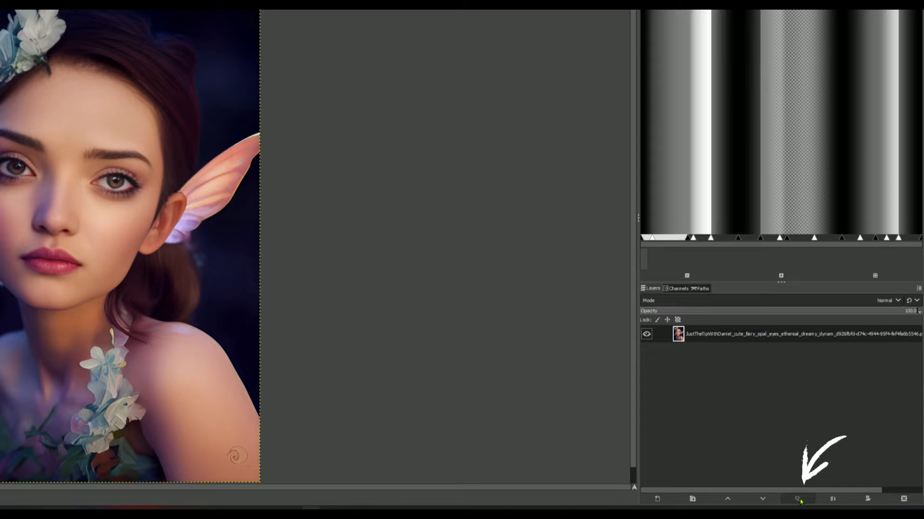
{"action": "left_click", "coordinate": [798, 500]}
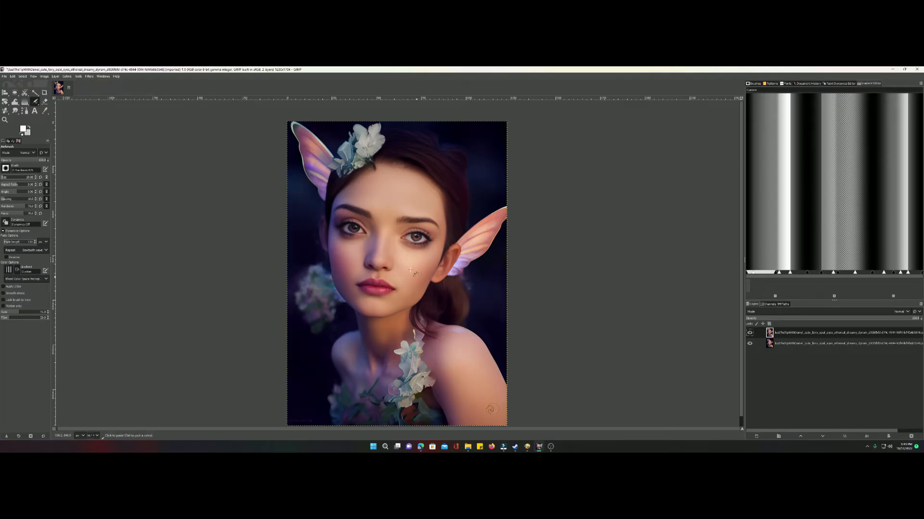
- Turn the duplicated portrait layer greyscale by applying Saturation with a scale of 0
{"action": "right_click", "coordinate": [395, 276]}
{"action": "mouse_move", "coordinate": [415, 327]}
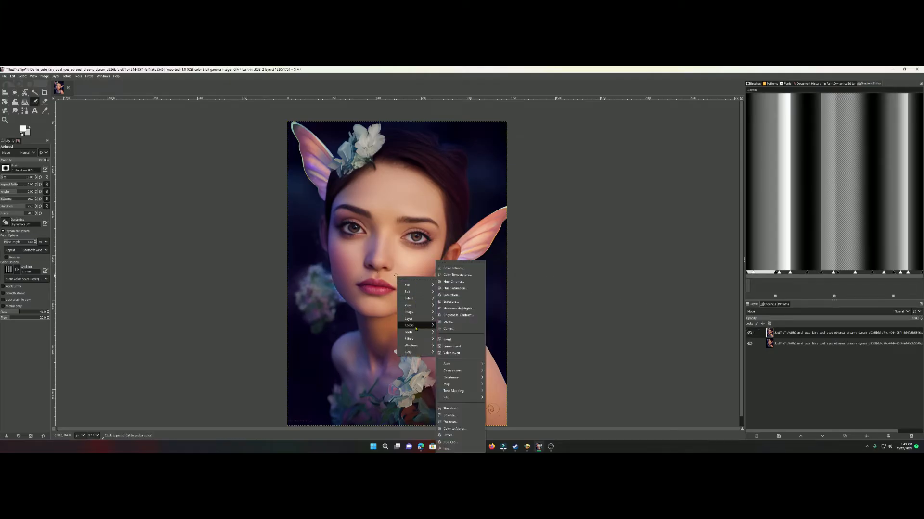
{"action": "left_click", "coordinate": [451, 295]}
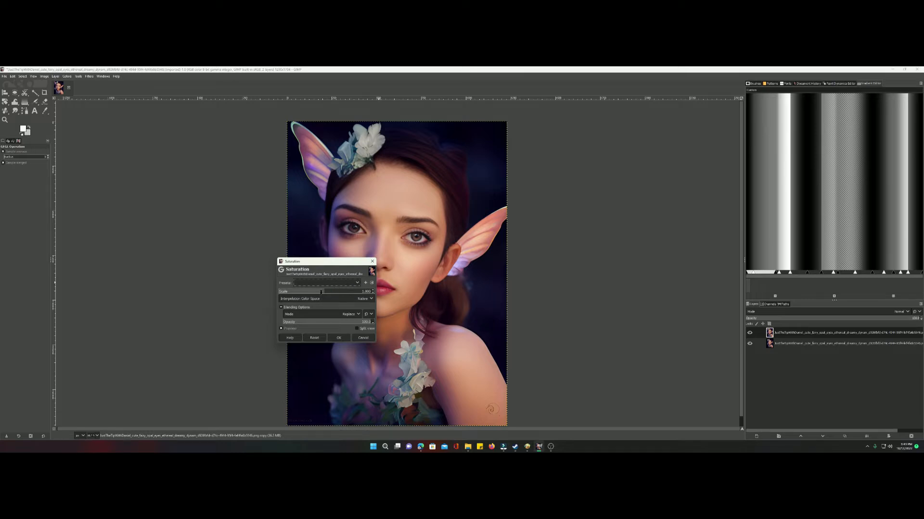
{"action": "left_click_drag", "start_coordinate": [321, 291], "coordinate": [234, 287]}
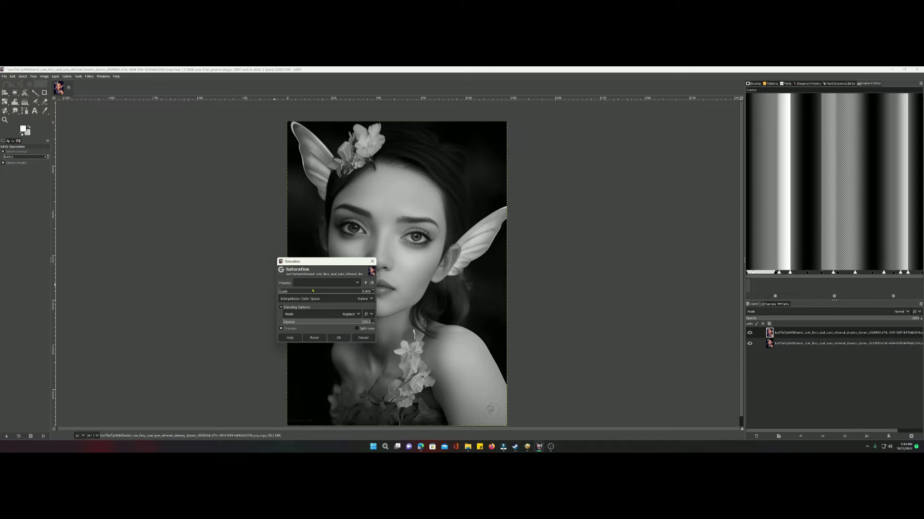
{"action": "left_click_drag", "start_coordinate": [309, 291], "coordinate": [285, 292]}
{"action": "left_click", "coordinate": [339, 338]}
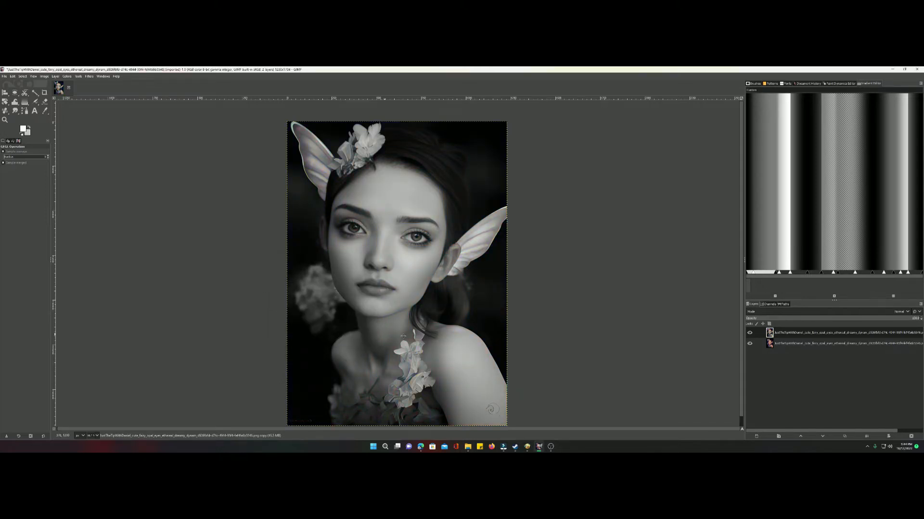
- Add a black (full transparency) layer mask to the greyscale portrait layer
{"action": "right_click", "coordinate": [770, 332]}
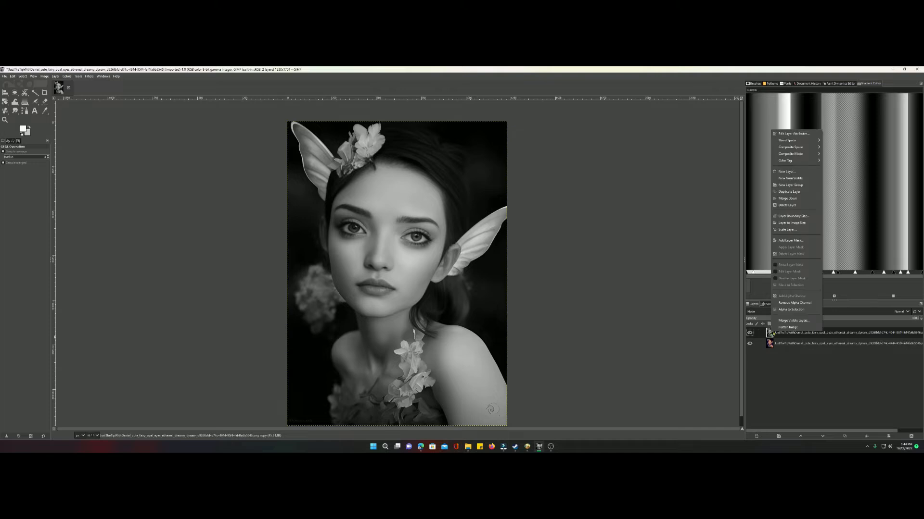
{"action": "left_click", "coordinate": [800, 240]}
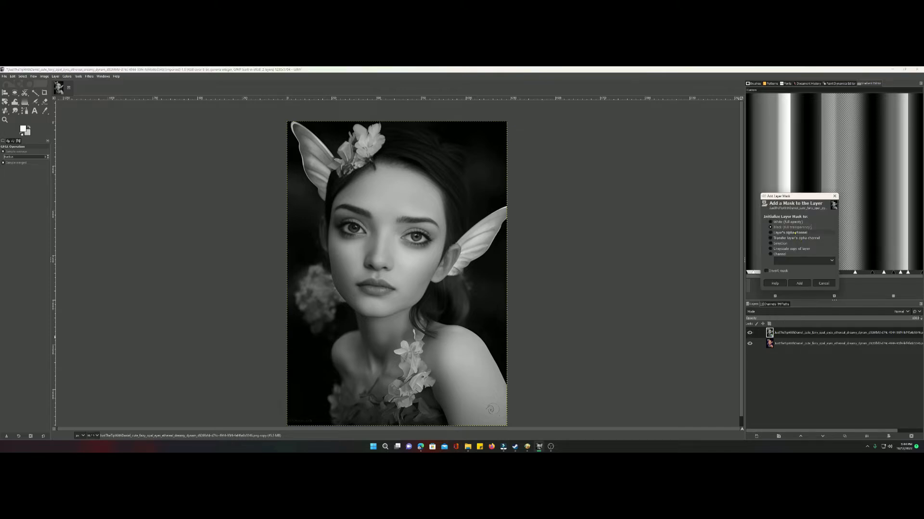
{"action": "left_click", "coordinate": [799, 284]}
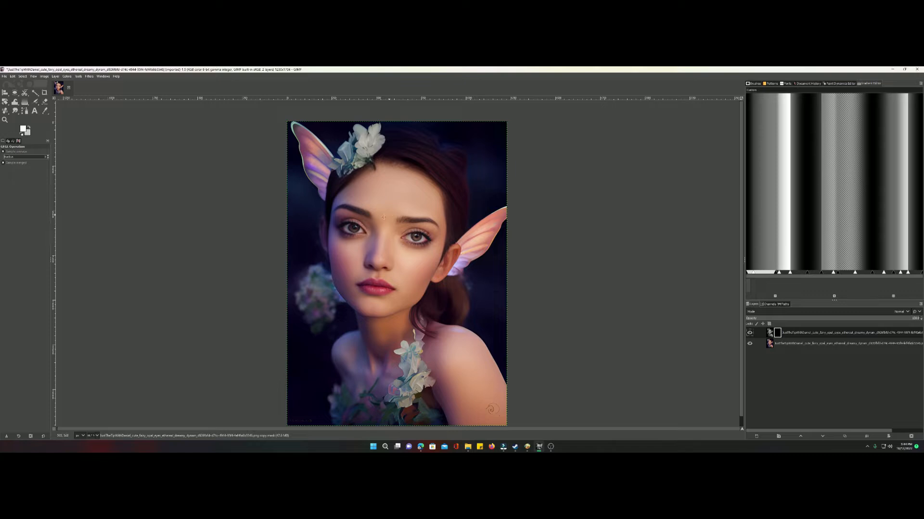
- Duplicate the masked greyscale layer twice to get three masked copies above the original
{"action": "scroll", "coordinate": [388, 259], "scroll_direction": "up", "scroll_amount": 2}
{"action": "scroll", "coordinate": [390, 258], "scroll_direction": "down", "scroll_amount": 1}
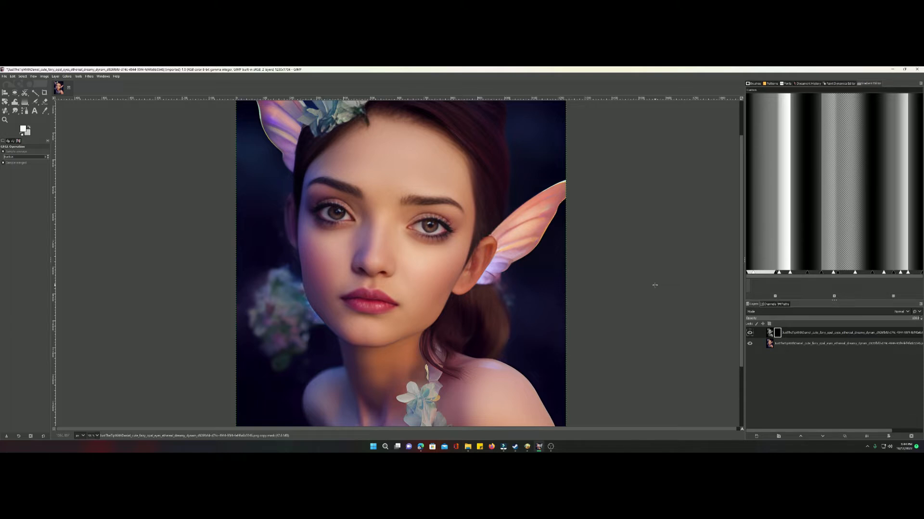
{"action": "left_click", "coordinate": [846, 437]}
{"action": "left_click", "coordinate": [845, 437]}
{"action": "left_click", "coordinate": [846, 437]}
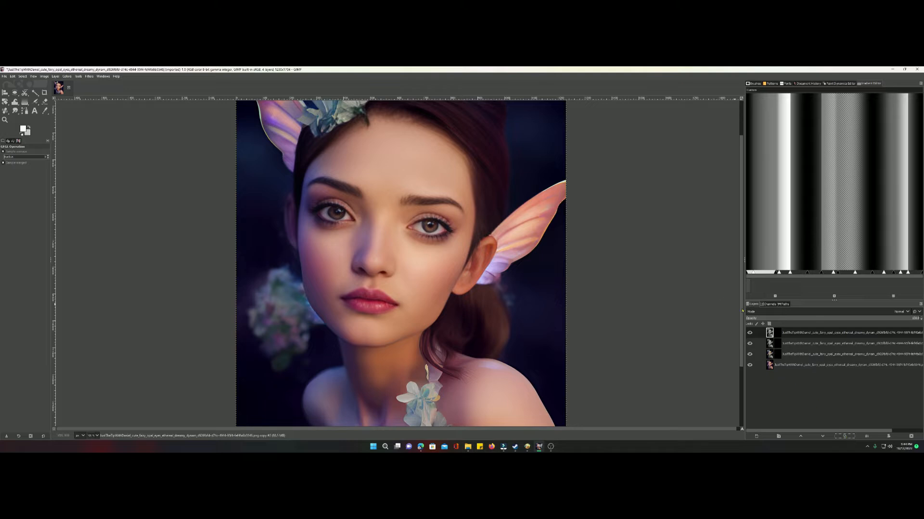
- Rename the three masked layers, from top to bottom, as Right Eye, Left Eye and Lips
{"action": "double_click", "coordinate": [808, 332]}
{"action": "type", "text": "Right Eye"}
{"action": "double_click", "coordinate": [819, 343]}
{"action": "type", "text": "Left Eye"}
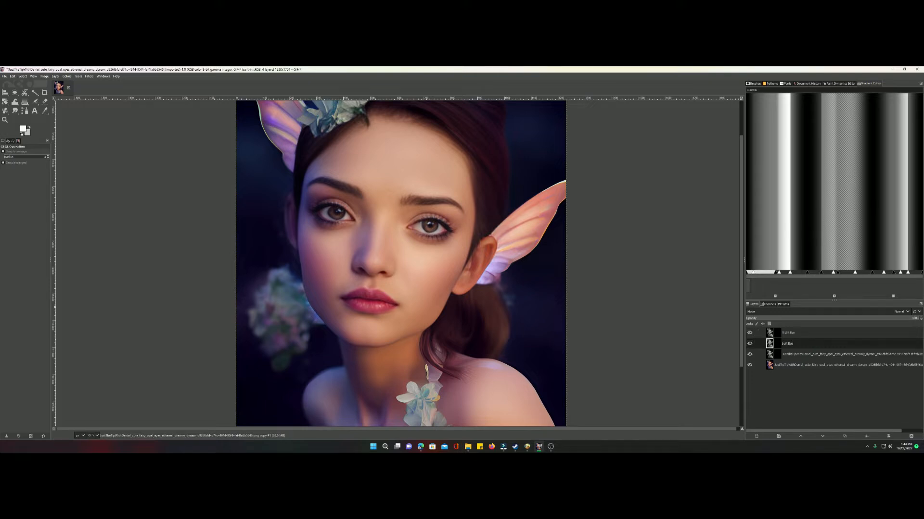
{"action": "double_click", "coordinate": [817, 353]}
{"action": "type", "text": "L"}
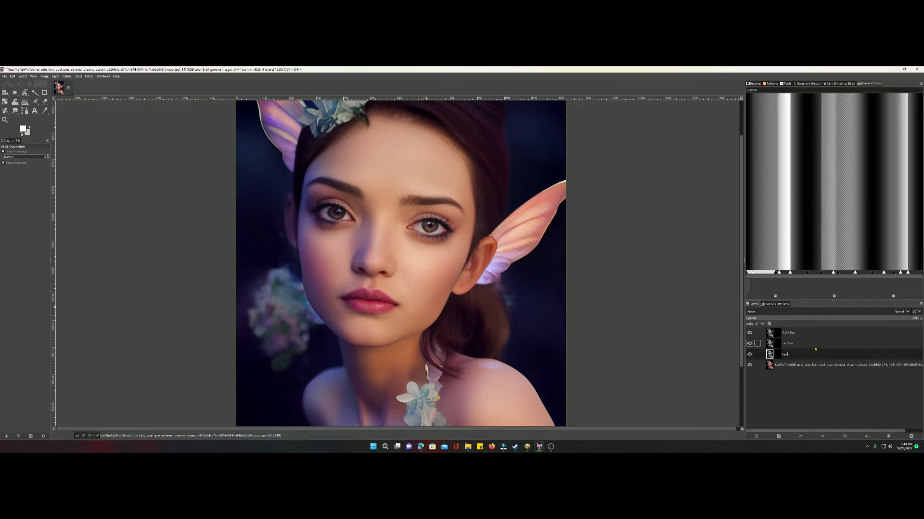
{"action": "type", "text": "ips"}
{"action": "key", "text": "Return"}
- Target the Right Eye layer's mask and set up the Airbrush with a smaller brush and a white foreground colour
{"action": "left_click", "coordinate": [778, 333]}
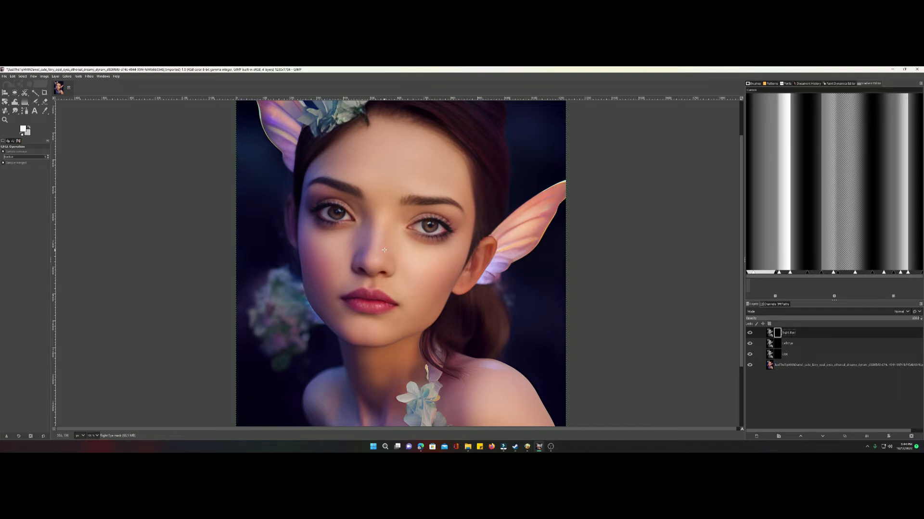
{"action": "left_click", "coordinate": [384, 249]}
{"action": "left_click", "coordinate": [372, 261]}
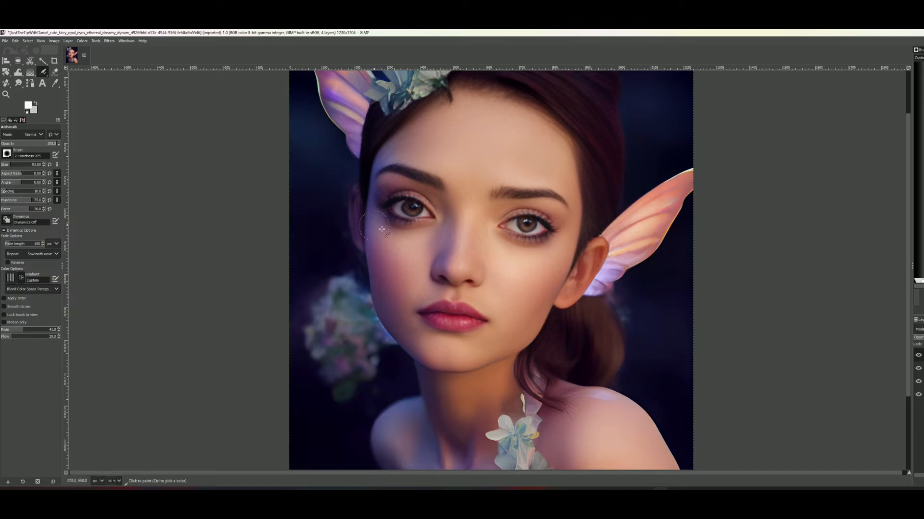
{"action": "scroll", "coordinate": [407, 241], "scroll_direction": "down", "scroll_amount": 3}
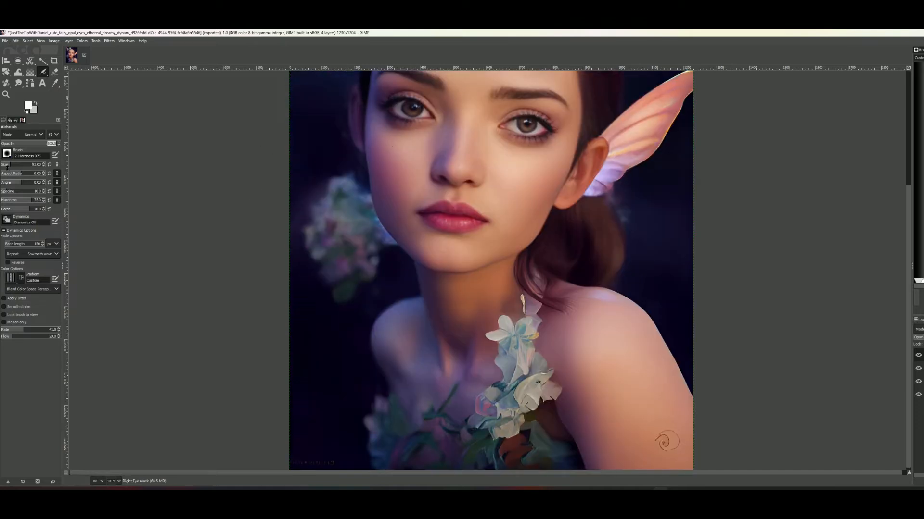
{"action": "left_click", "coordinate": [6, 164]}
{"action": "scroll", "coordinate": [557, 240], "scroll_direction": "up", "scroll_amount": 3}
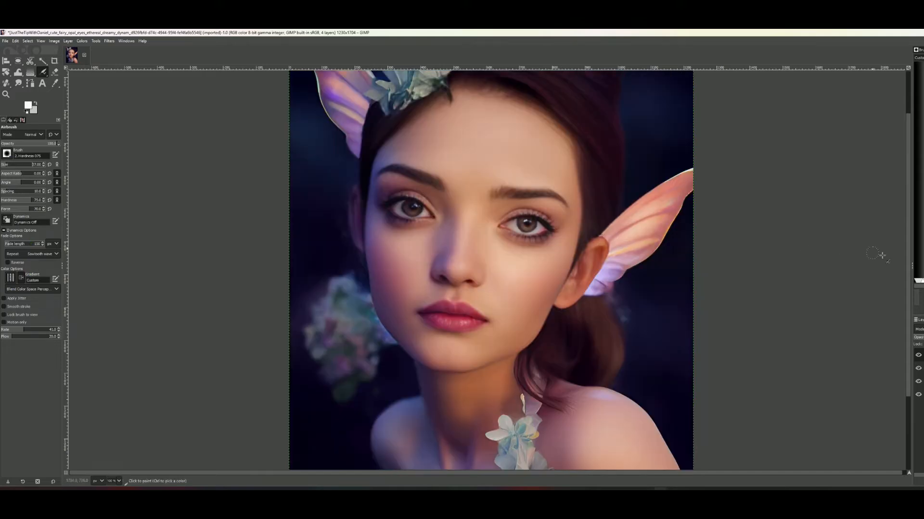
{"action": "left_click", "coordinate": [27, 107]}
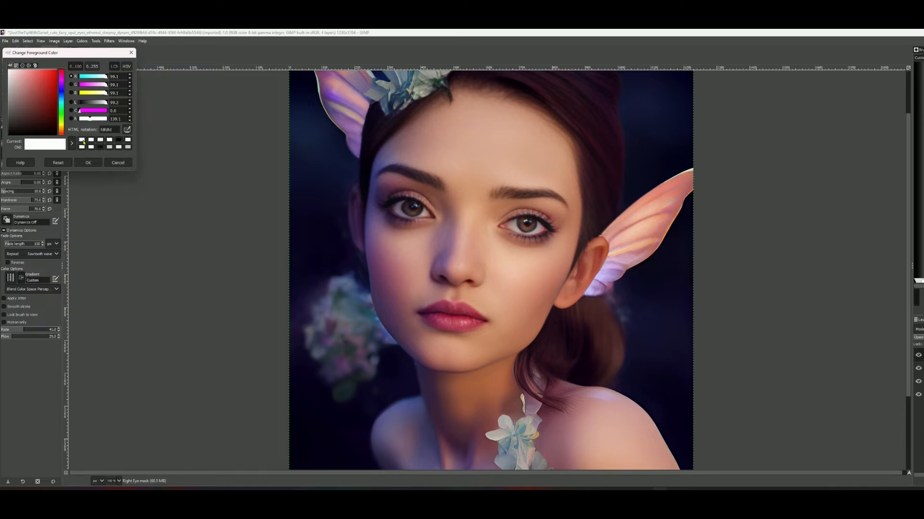
{"action": "left_click", "coordinate": [88, 162]}
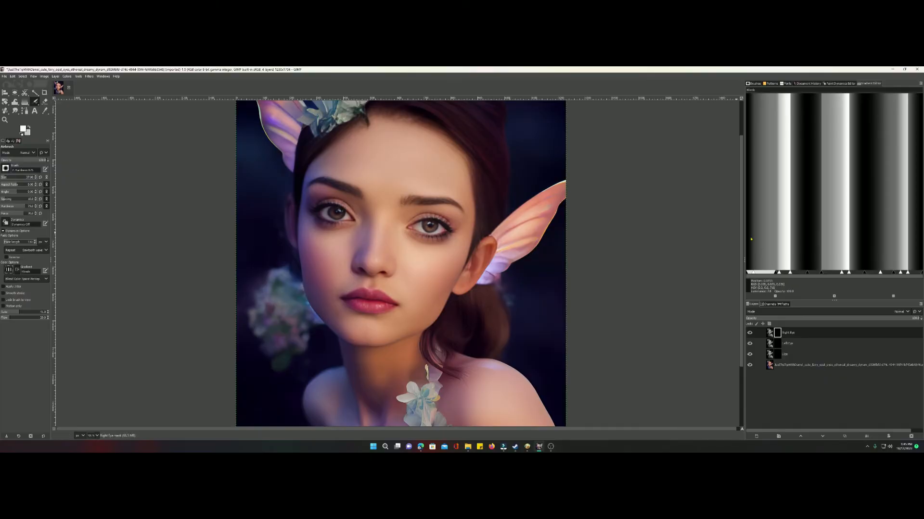
- Airbrush white over each iris, using the Right Eye mask for the blue-side eye beside the ear and the Left Eye mask for the other
{"action": "scroll", "coordinate": [458, 208], "scroll_direction": "up", "scroll_amount": 4}
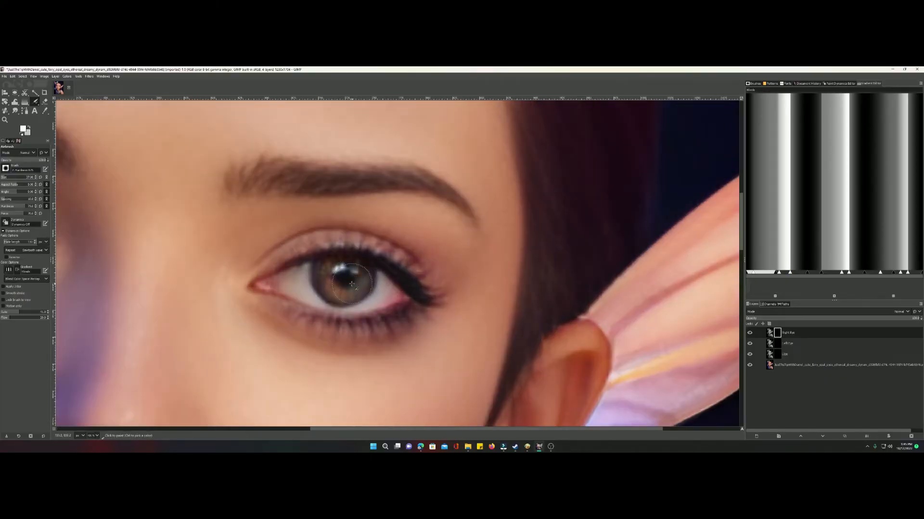
{"action": "mouse_move", "coordinate": [344, 287]}
{"action": "left_mouse_down"}
{"action": "mouse_move", "coordinate": [336, 283]}
{"action": "mouse_move", "coordinate": [363, 270]}
{"action": "mouse_move", "coordinate": [340, 269]}
{"action": "mouse_move", "coordinate": [336, 287]}
{"action": "left_mouse_up"}
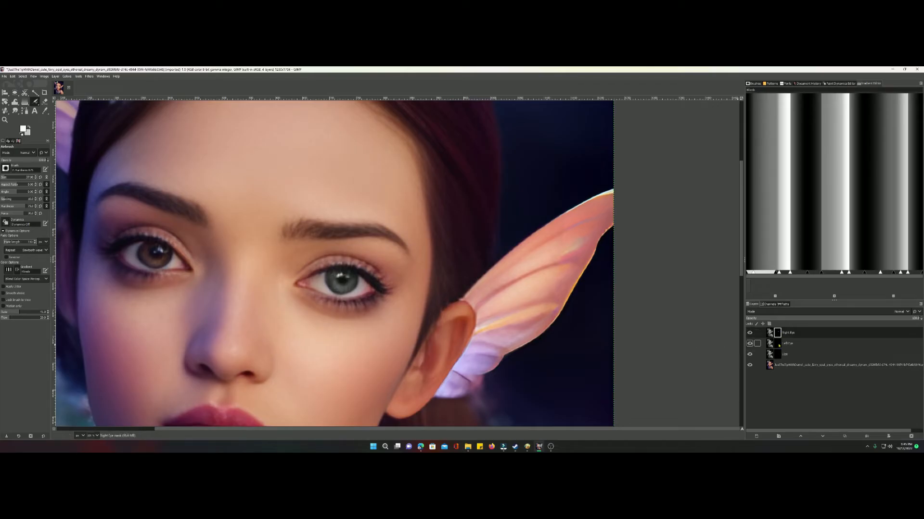
{"action": "left_click", "coordinate": [777, 343]}
{"action": "mouse_move", "coordinate": [147, 246]}
{"action": "left_mouse_down"}
{"action": "mouse_move", "coordinate": [158, 259]}
{"action": "mouse_move", "coordinate": [163, 251]}
{"action": "mouse_move", "coordinate": [152, 258]}
{"action": "mouse_move", "coordinate": [154, 250]}
{"action": "mouse_move", "coordinate": [159, 262]}
{"action": "mouse_move", "coordinate": [149, 252]}
{"action": "left_mouse_up"}
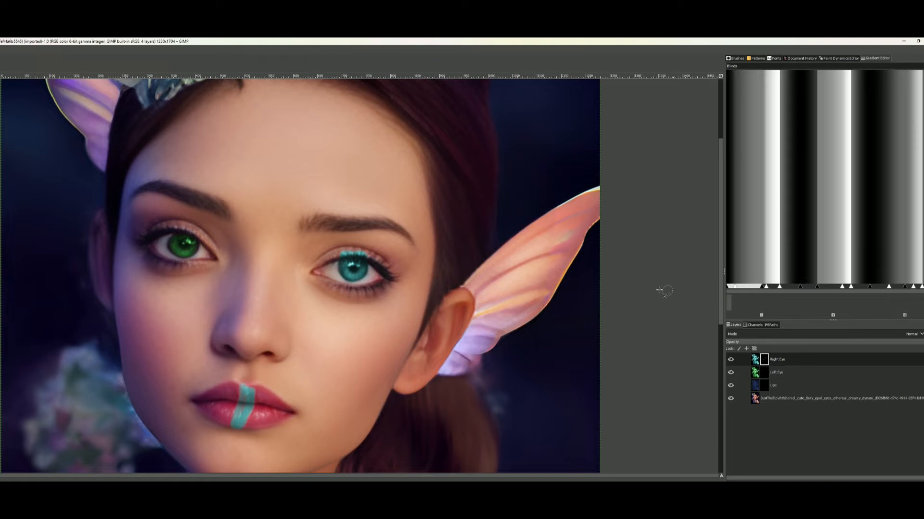
- Mask out the stray teal paint on the upper eyelid and across the lips in the Right Eye layer's mask
{"action": "mouse_move", "coordinate": [361, 253]}
{"action": "left_mouse_down"}
{"action": "mouse_move", "coordinate": [373, 254]}
{"action": "mouse_move", "coordinate": [335, 256]}
{"action": "left_mouse_up"}
{"action": "mouse_move", "coordinate": [239, 386]}
{"action": "left_mouse_down"}
{"action": "mouse_move", "coordinate": [247, 408]}
{"action": "mouse_move", "coordinate": [254, 394]}
{"action": "mouse_move", "coordinate": [233, 434]}
{"action": "mouse_move", "coordinate": [241, 412]}
{"action": "left_mouse_up"}
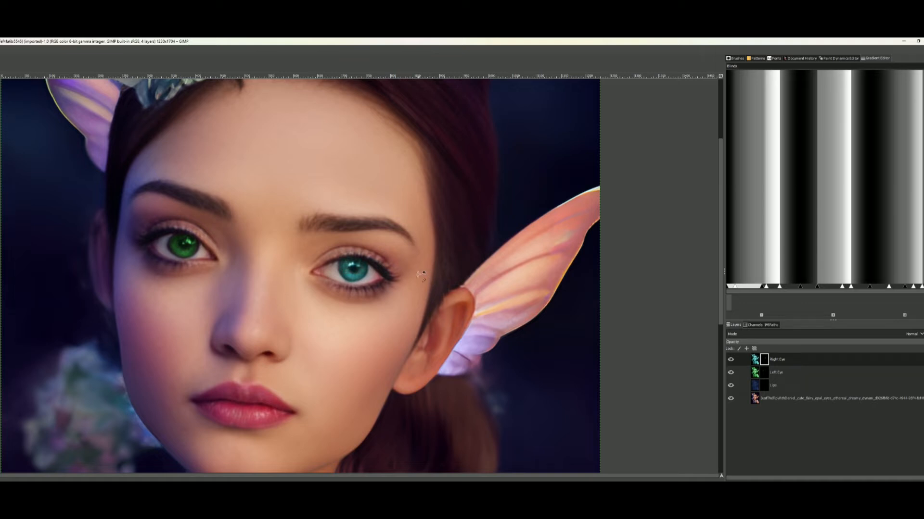
{"action": "scroll", "coordinate": [362, 264], "scroll_direction": "down", "scroll_amount": 3}
{"action": "scroll", "coordinate": [361, 267], "scroll_direction": "up", "scroll_amount": 5}
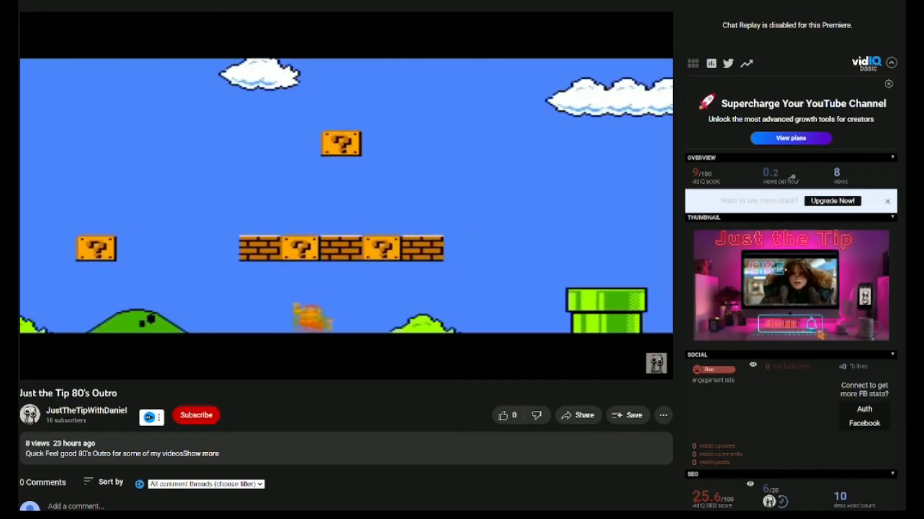
{"action": "left_click", "coordinate": [196, 415]}
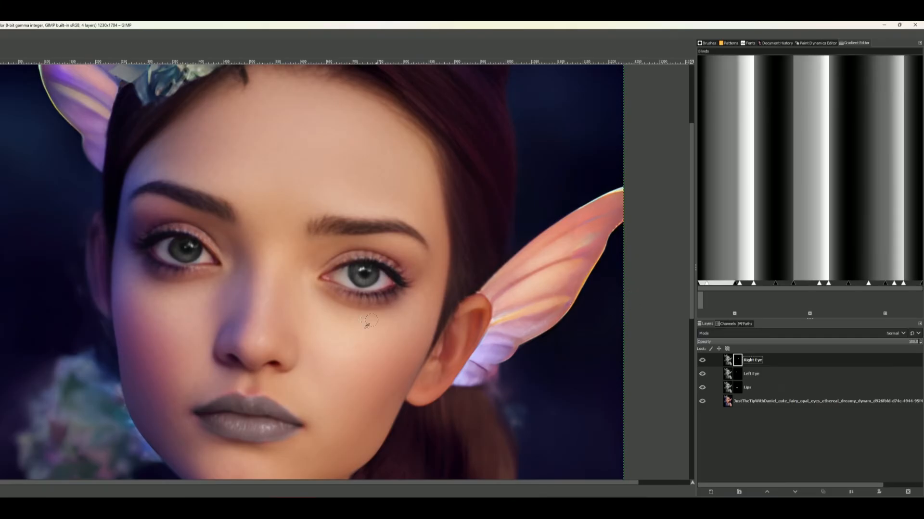
{"action": "right_click", "coordinate": [285, 319]}
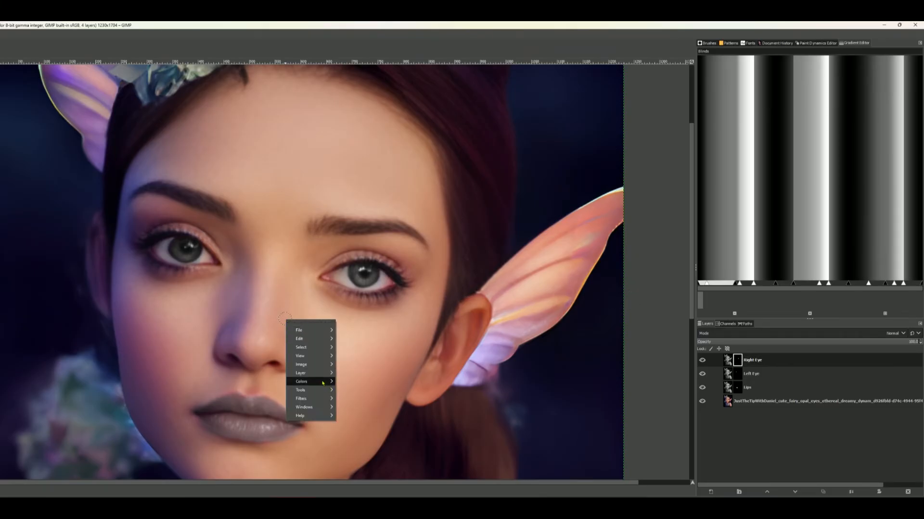
{"action": "mouse_move", "coordinate": [322, 383]}
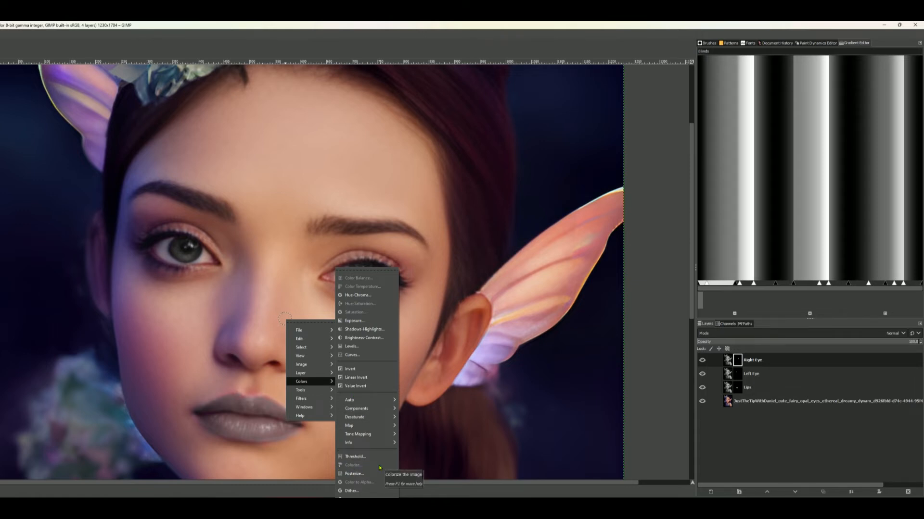
{"action": "left_click", "coordinate": [738, 361]}
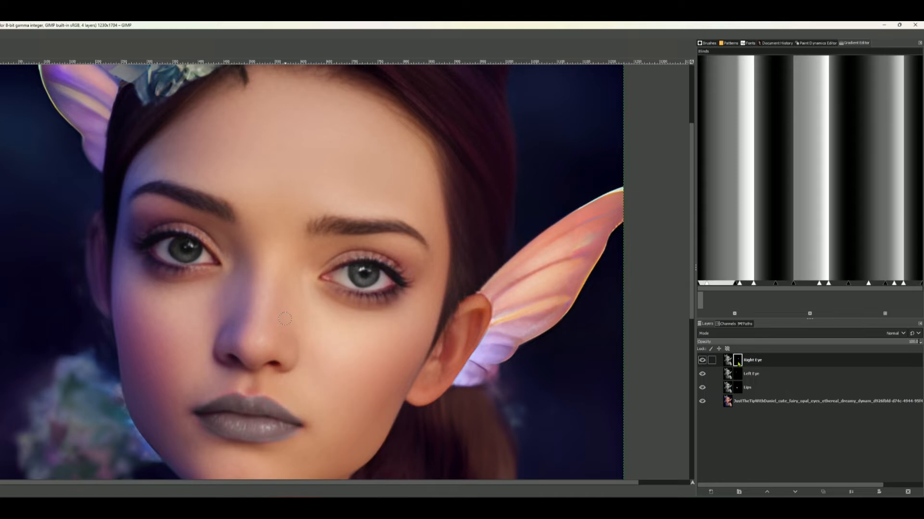
- Colorize the Right Eye layer's image, not its mask, in muted teal with saturation about 0.43 and lightness about -0.04
{"action": "left_click", "coordinate": [727, 361]}
{"action": "right_click", "coordinate": [278, 346]}
{"action": "mouse_move", "coordinate": [303, 409]}
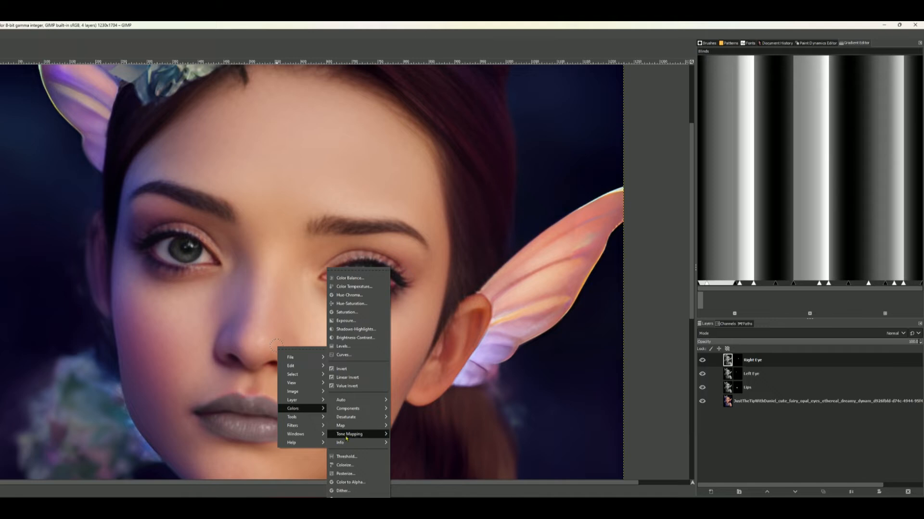
{"action": "left_click", "coordinate": [344, 465]}
{"action": "left_click_drag", "start_coordinate": [321, 275], "coordinate": [518, 271]}
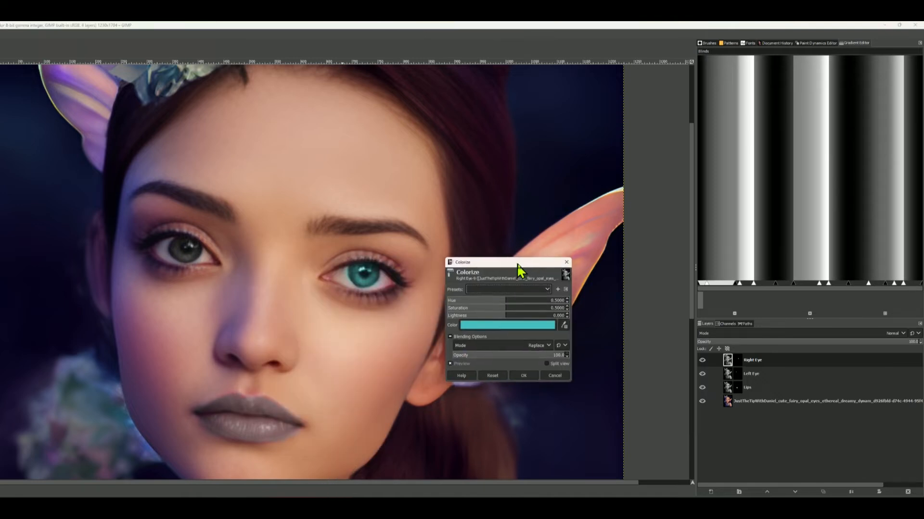
{"action": "left_click", "coordinate": [507, 326]}
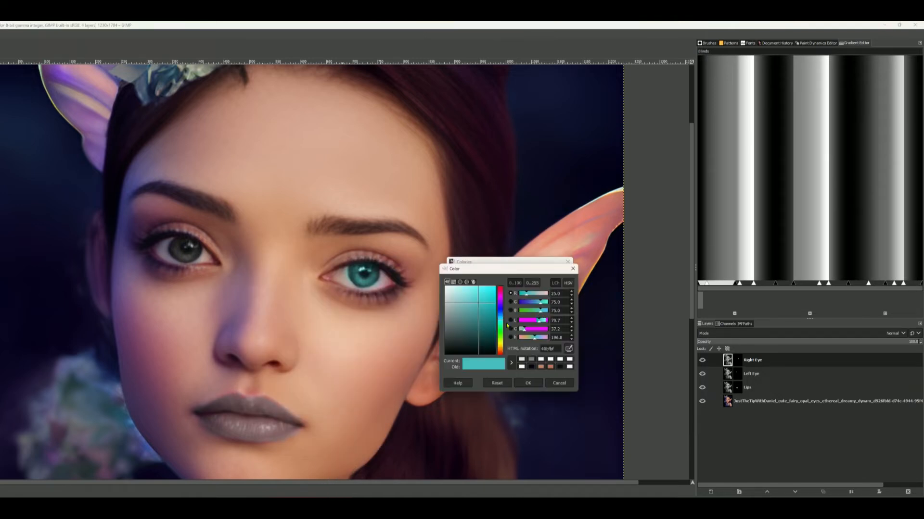
{"action": "left_click_drag", "start_coordinate": [507, 274], "coordinate": [521, 280]}
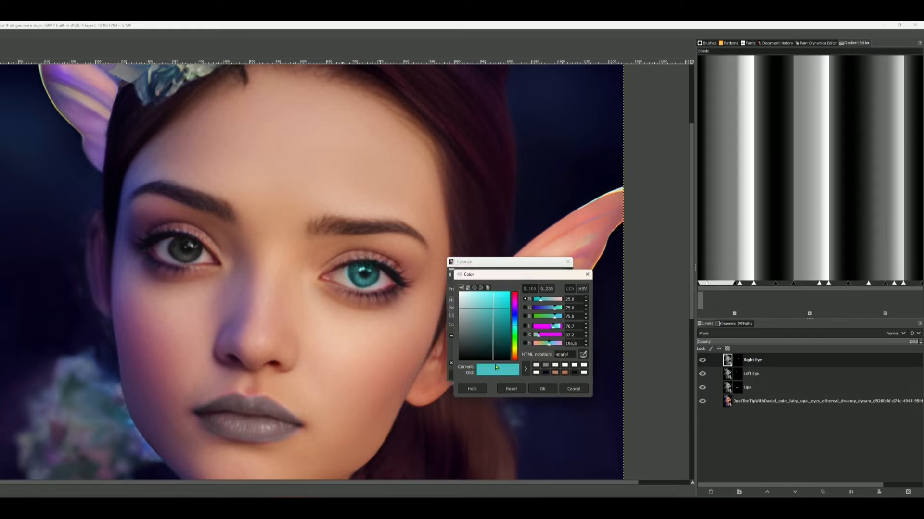
{"action": "left_click_drag", "start_coordinate": [498, 344], "coordinate": [489, 313]}
{"action": "left_click", "coordinate": [534, 389]}
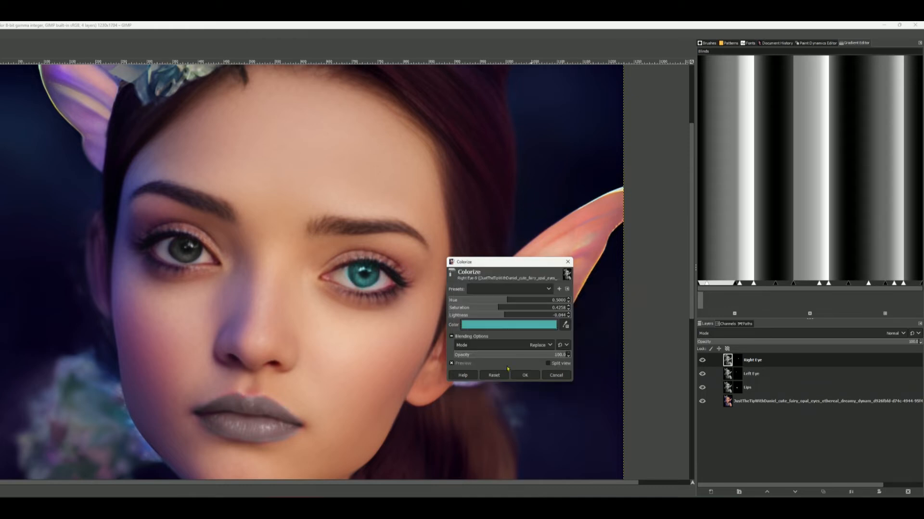
{"action": "left_click", "coordinate": [534, 375]}
- Colorize the Left Eye layer dark green with hue about 0.42, saturation about 0.44 and lightness about -0.20
{"action": "left_click", "coordinate": [750, 373]}
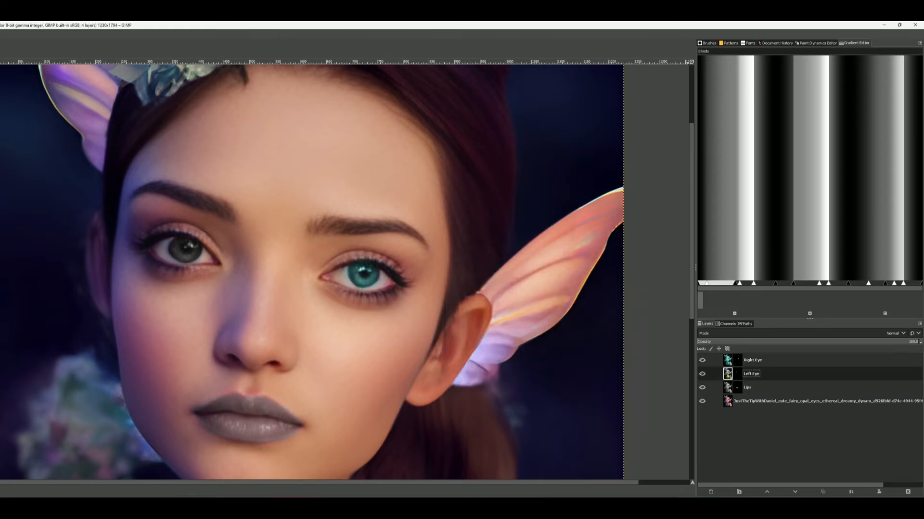
{"action": "right_click", "coordinate": [299, 302]}
{"action": "mouse_move", "coordinate": [324, 363]}
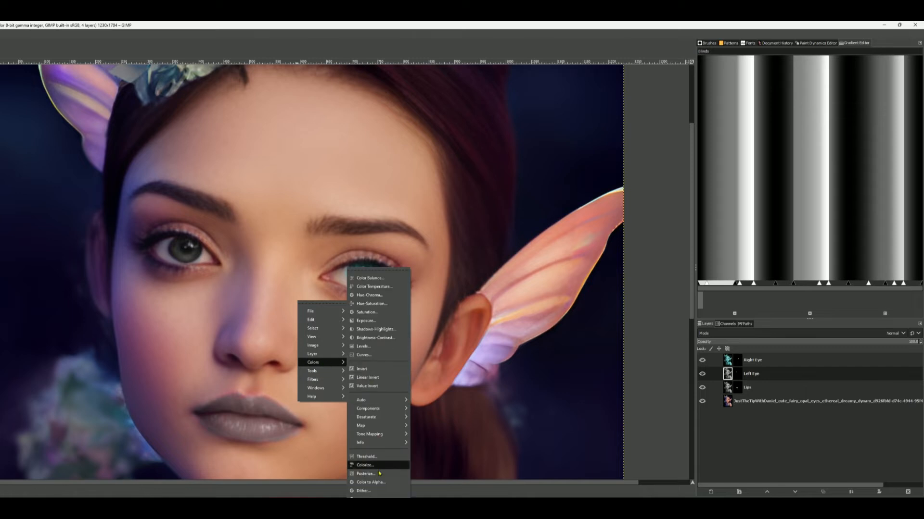
{"action": "left_click", "coordinate": [365, 465]}
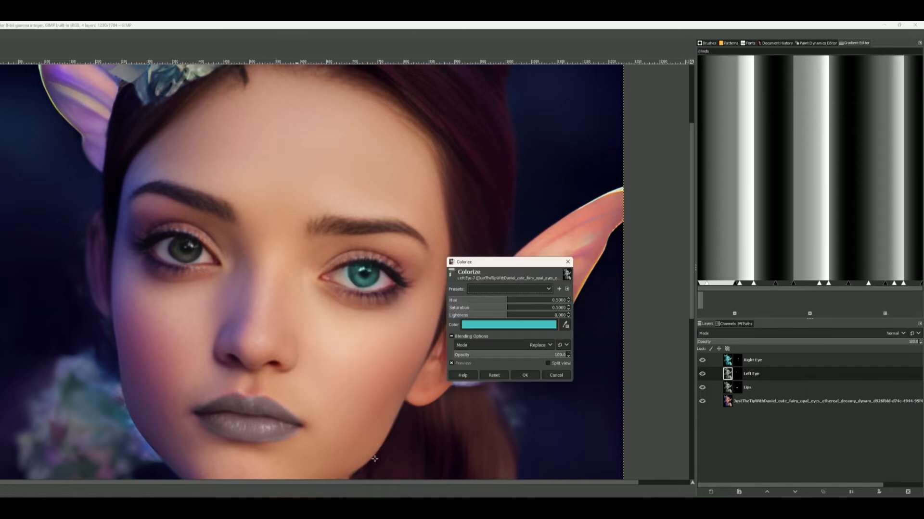
{"action": "left_click", "coordinate": [517, 325]}
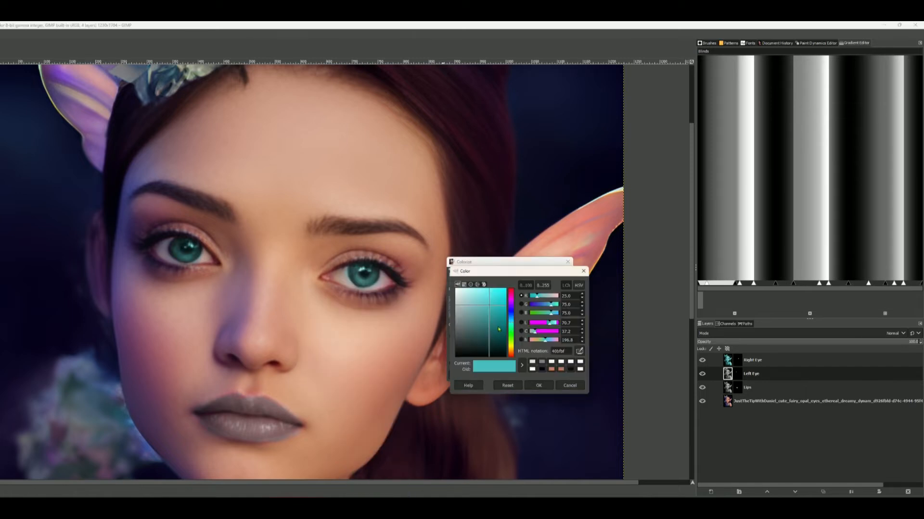
{"action": "left_click", "coordinate": [569, 386]}
{"action": "left_click_drag", "start_coordinate": [483, 301], "coordinate": [496, 315]}
{"action": "left_click", "coordinate": [499, 308]}
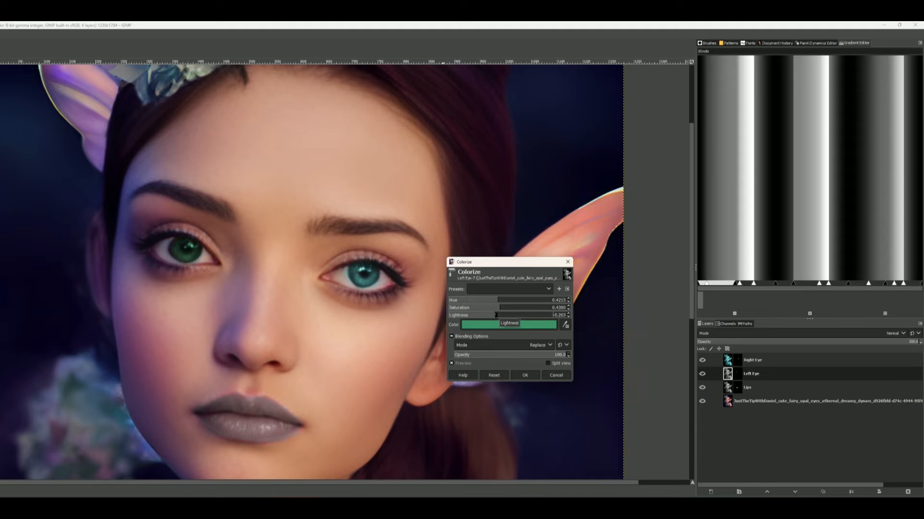
{"action": "left_click", "coordinate": [525, 375]}
- Start a Colorize adjustment on the Lips layer's image
{"action": "left_click", "coordinate": [737, 388]}
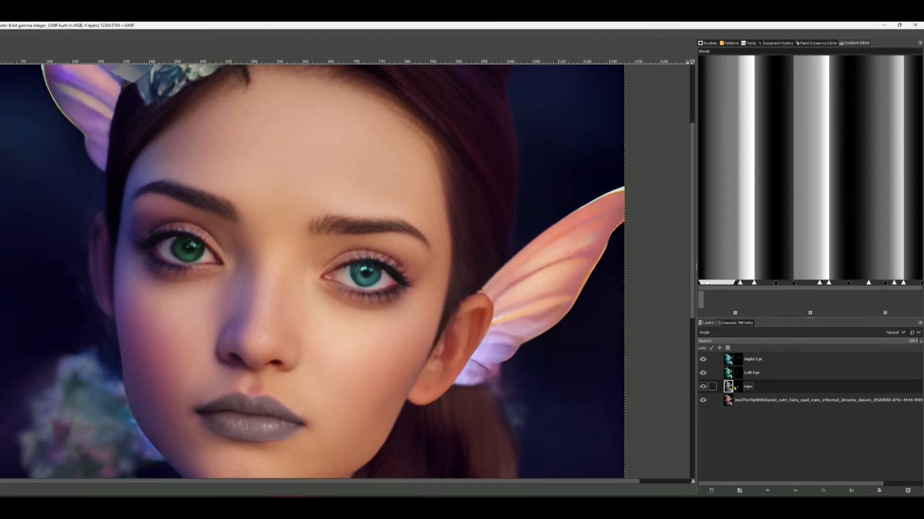
{"action": "right_click", "coordinate": [313, 357]}
{"action": "mouse_move", "coordinate": [337, 419]}
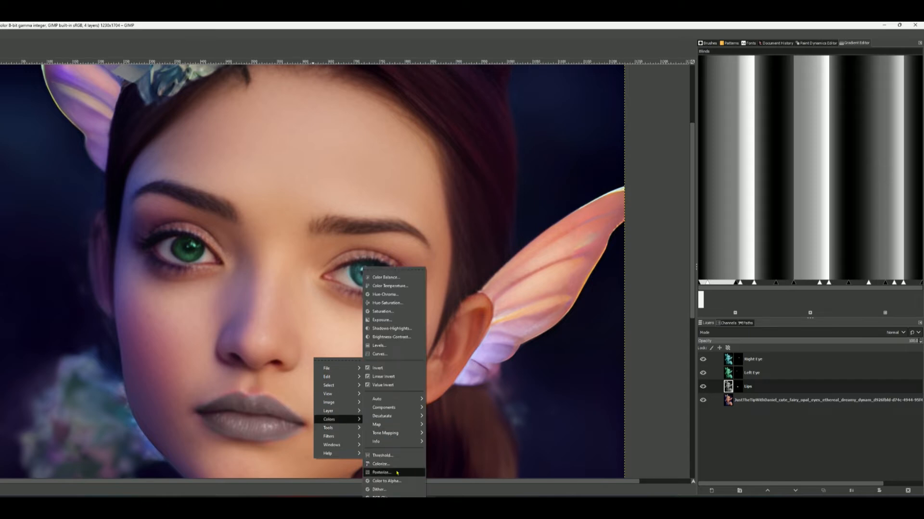
{"action": "left_click", "coordinate": [383, 464]}
{"action": "left_click", "coordinate": [538, 326]}
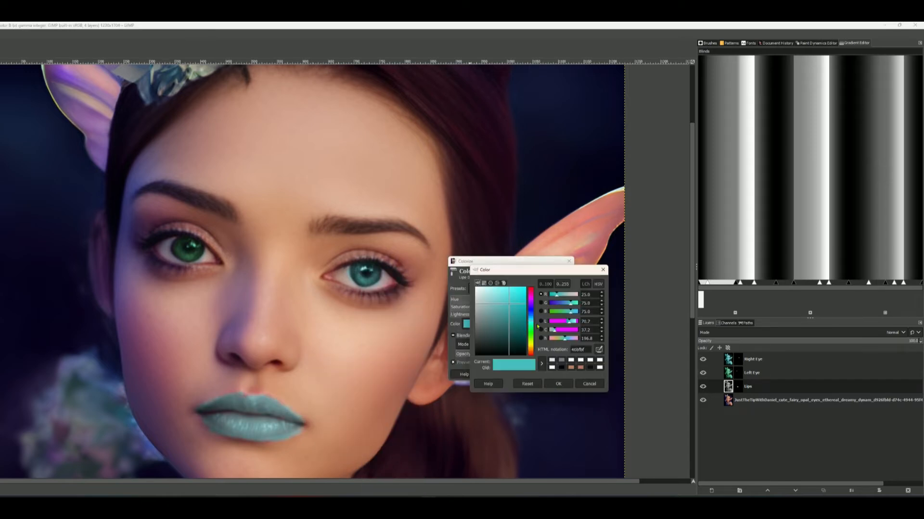
{"action": "left_click", "coordinate": [569, 297]}
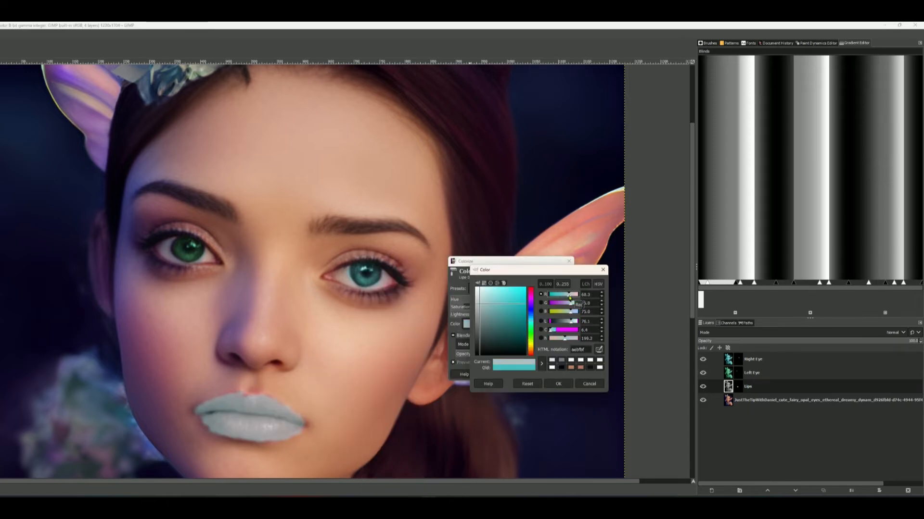
{"action": "left_click", "coordinate": [475, 288]}
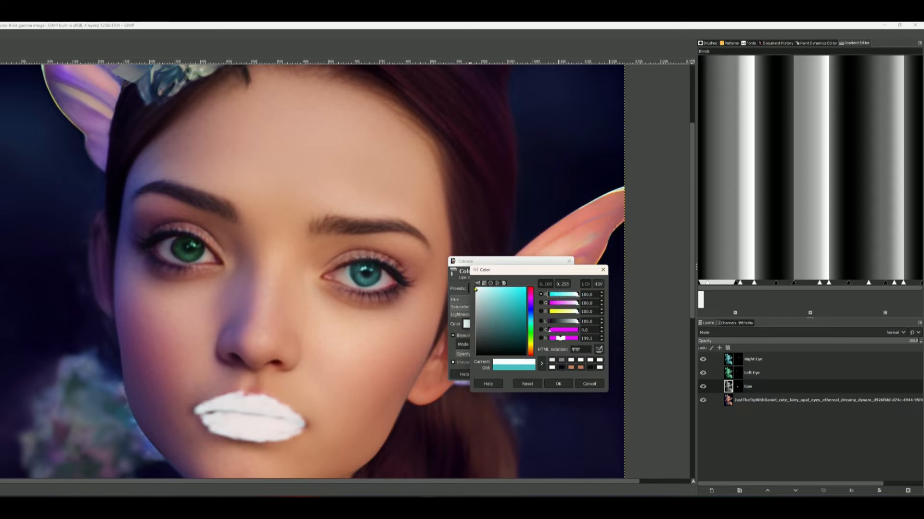
{"action": "left_click_drag", "start_coordinate": [476, 288], "coordinate": [475, 308]}
{"action": "left_click", "coordinate": [588, 384]}
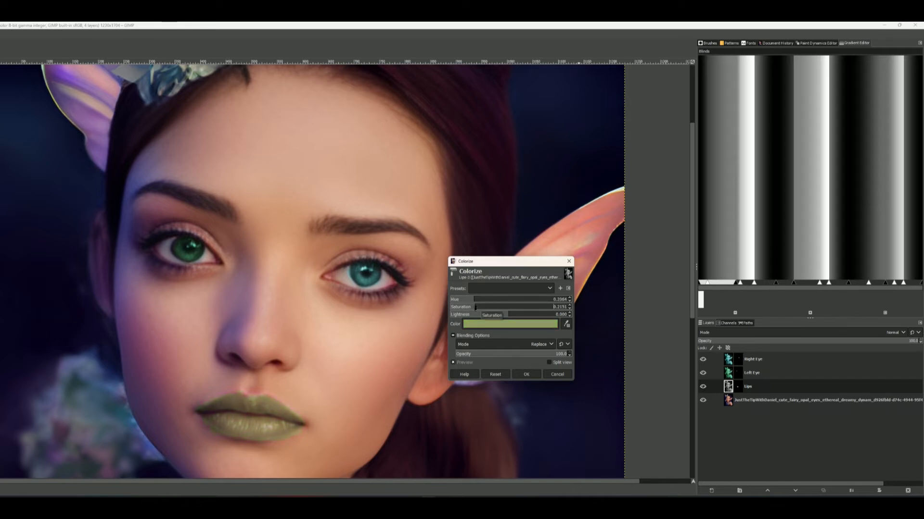
- Try Colorize colours for the lips by sampling the teal eye, the dark hair and the facial skin
{"action": "left_click", "coordinate": [364, 275]}
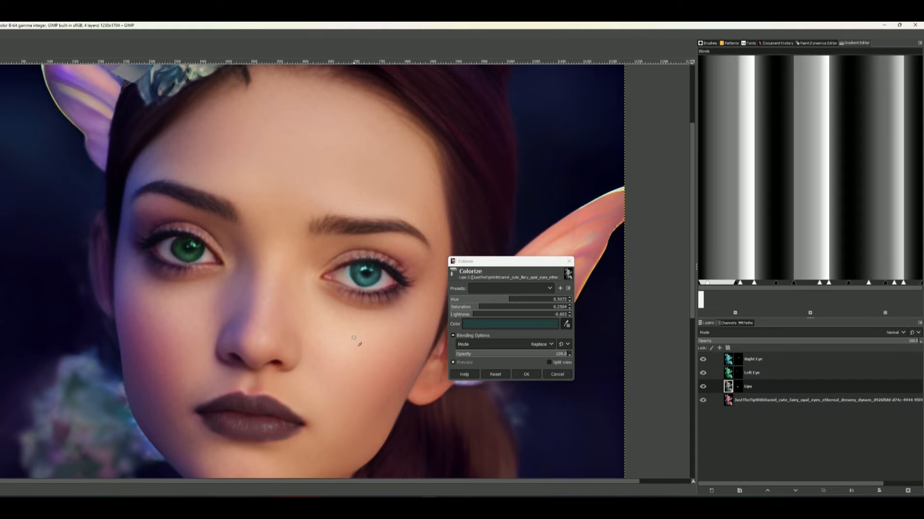
{"action": "left_click", "coordinate": [476, 192]}
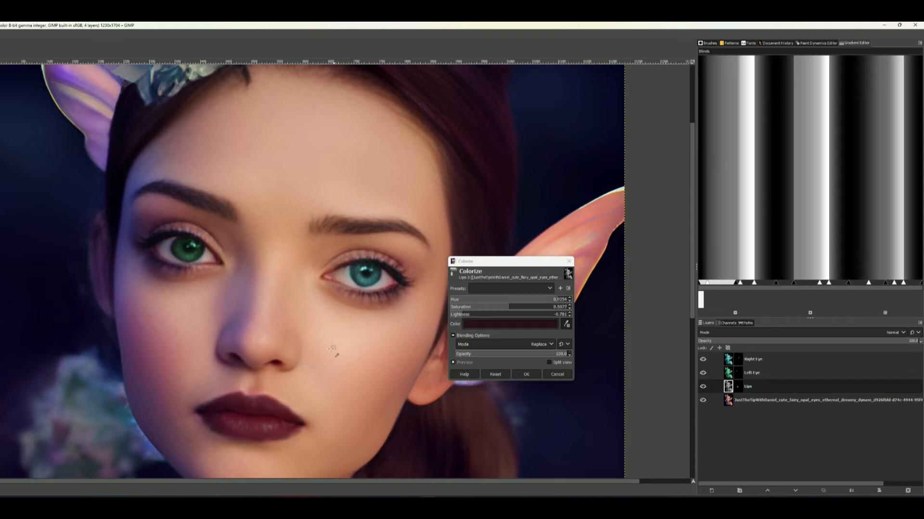
{"action": "scroll", "coordinate": [333, 406], "scroll_direction": "down", "scroll_amount": 4}
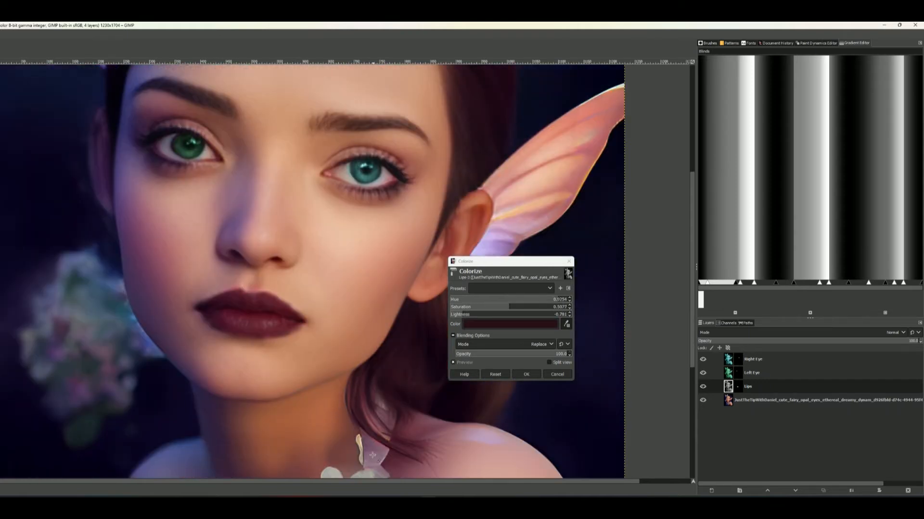
{"action": "left_click", "coordinate": [383, 373]}
{"action": "left_click", "coordinate": [356, 195]}
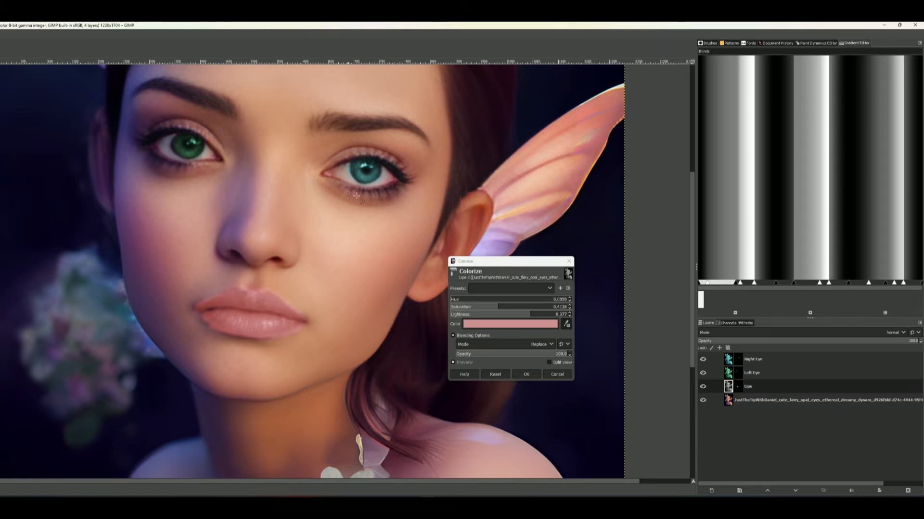
{"action": "scroll", "coordinate": [365, 243], "scroll_direction": "down", "scroll_amount": 1}
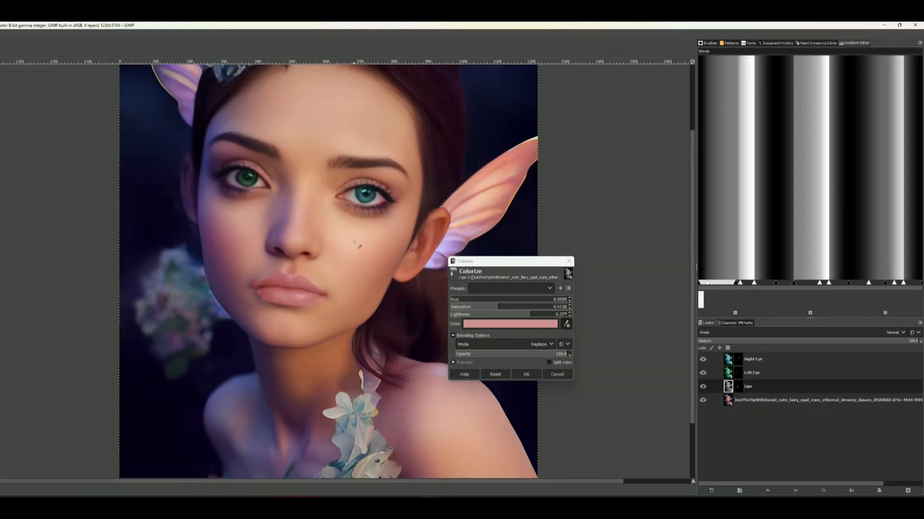
{"action": "left_click", "coordinate": [350, 237]}
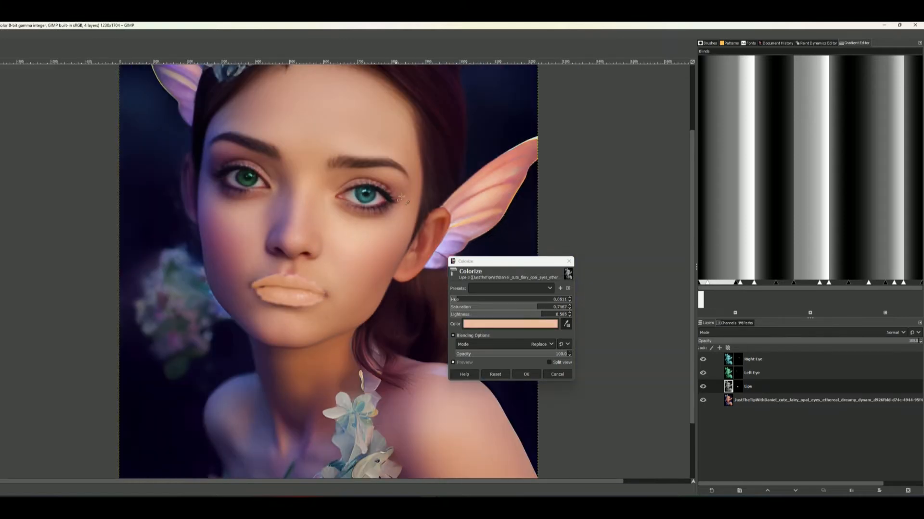
- Colorize the Lips layer deep wine, using a colour sampled from the dark hair, with saturation about 0.55
{"action": "left_click", "coordinate": [442, 144]}
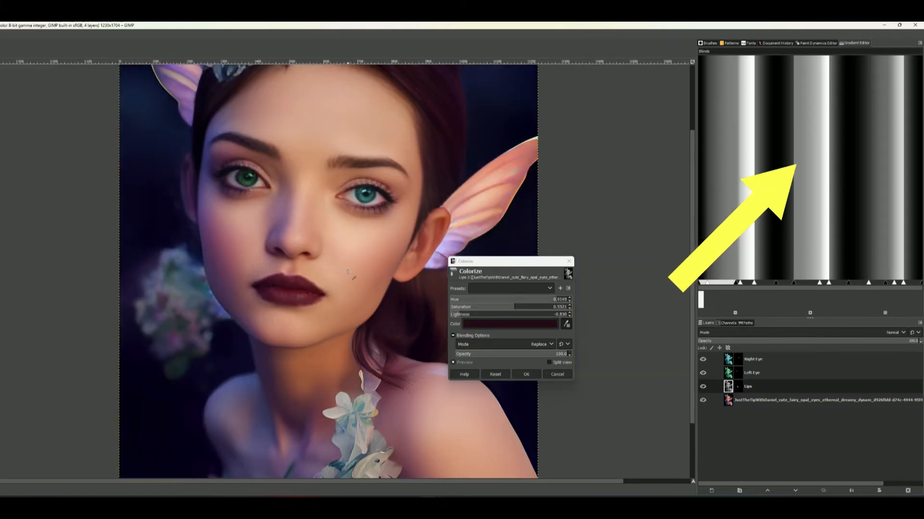
{"action": "scroll", "coordinate": [321, 272], "scroll_direction": "up", "scroll_amount": 1}
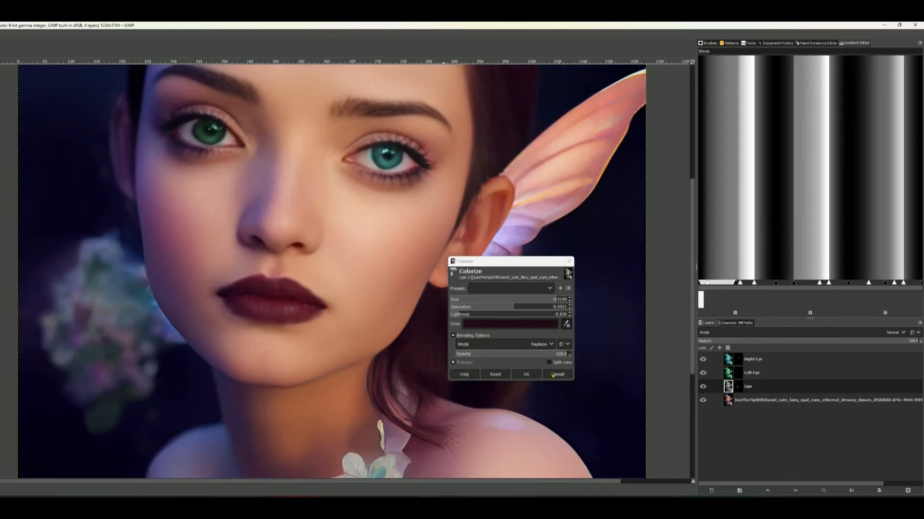
{"action": "left_click", "coordinate": [526, 374]}
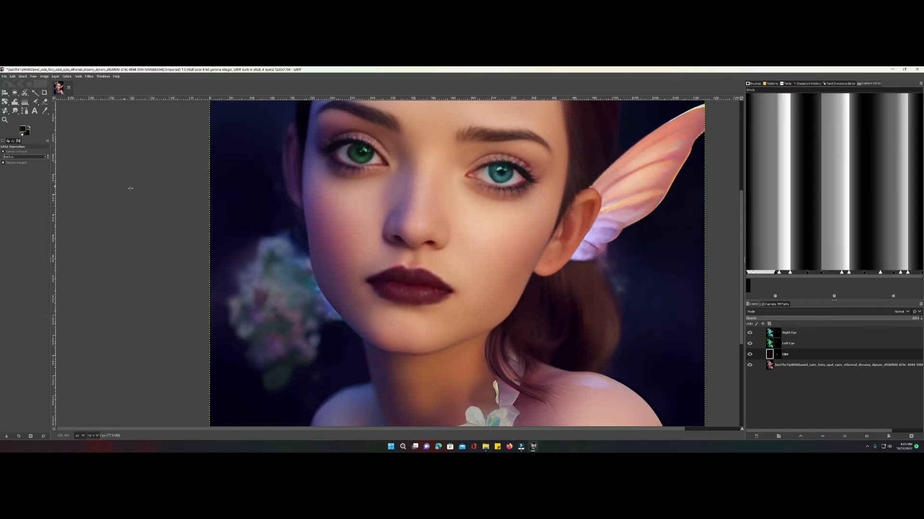
- Make the Lips layer's mask editable and airbrush the upper lip edge in dark grey to refine the colour boundary
{"action": "key", "text": "a"}
{"action": "left_click_drag", "start_coordinate": [384, 275], "coordinate": [446, 300]}
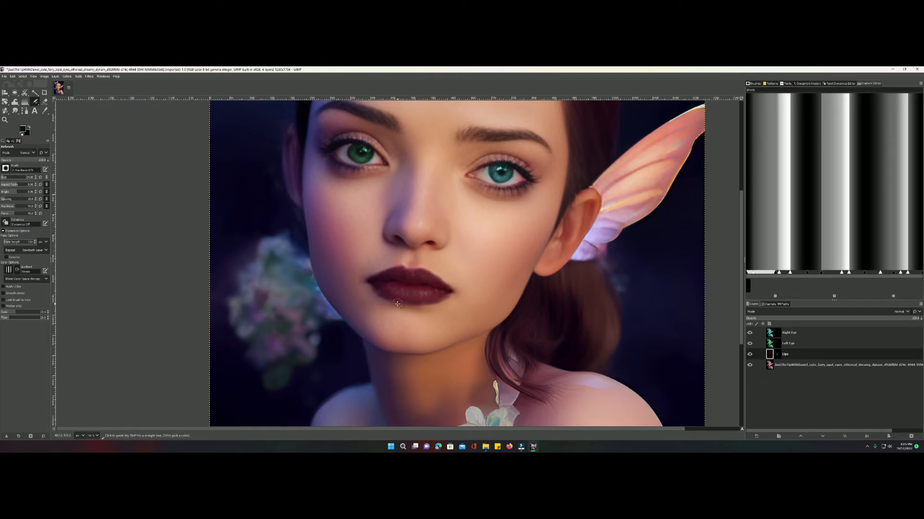
{"action": "right_click", "coordinate": [769, 353]}
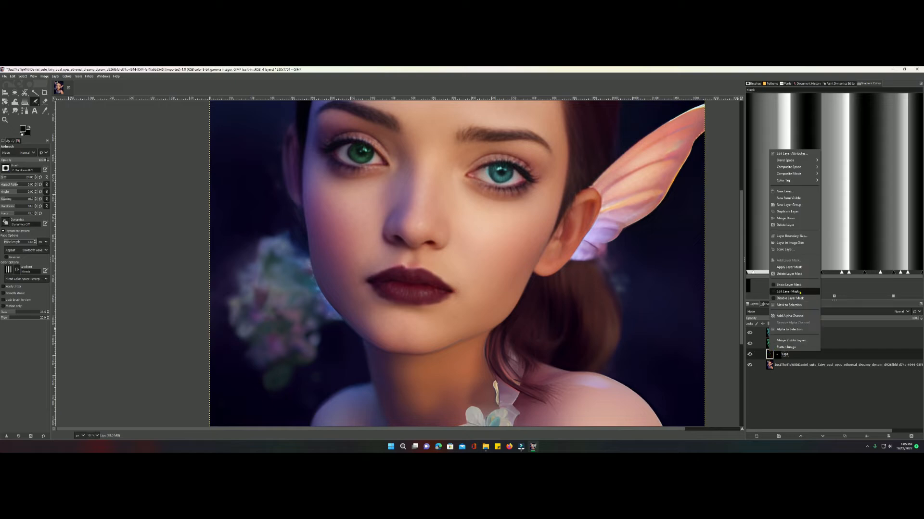
{"action": "left_click", "coordinate": [799, 267]}
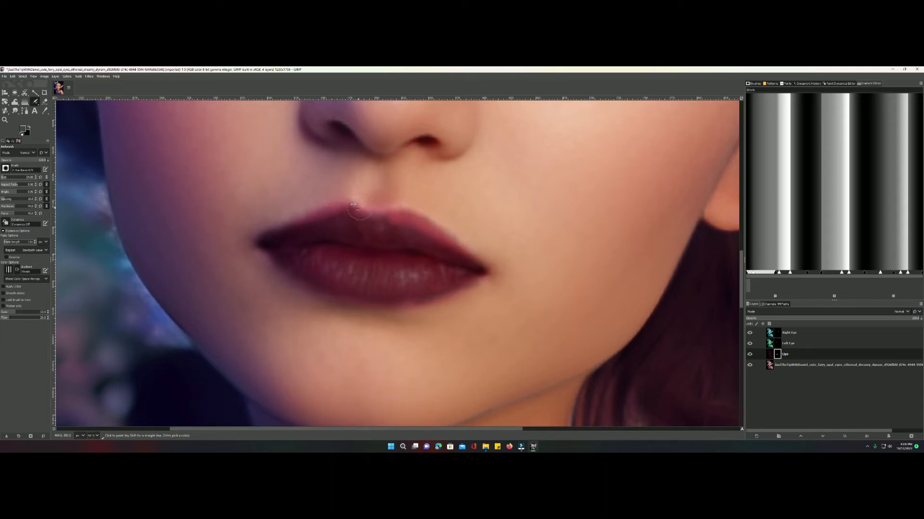
{"action": "scroll", "coordinate": [457, 265], "scroll_direction": "down", "scroll_amount": 3}
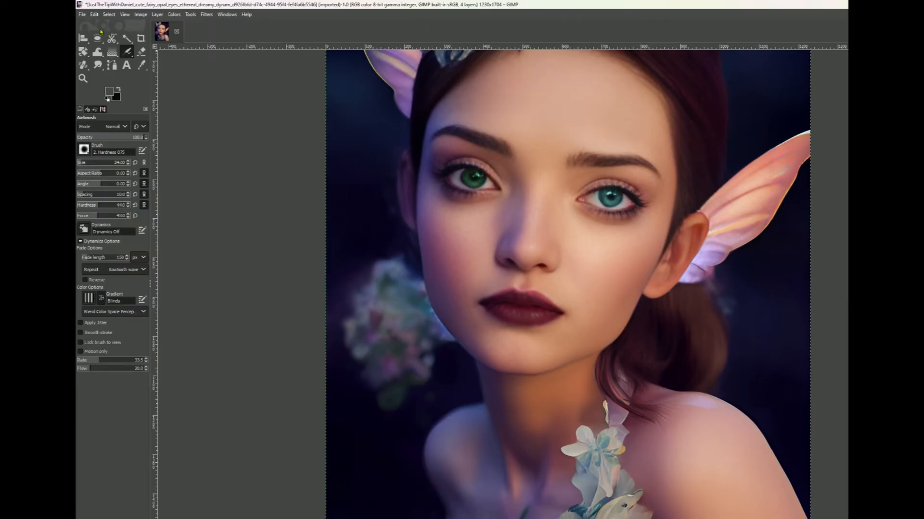
- Export the portrait to the Desktop as a .jpg file with JPEG quality 90
{"action": "left_click", "coordinate": [82, 15]}
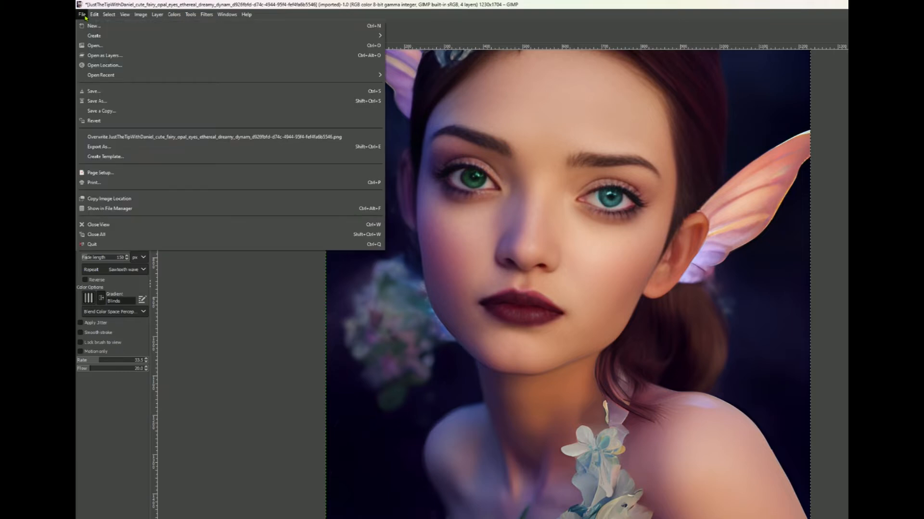
{"action": "left_click", "coordinate": [334, 147]}
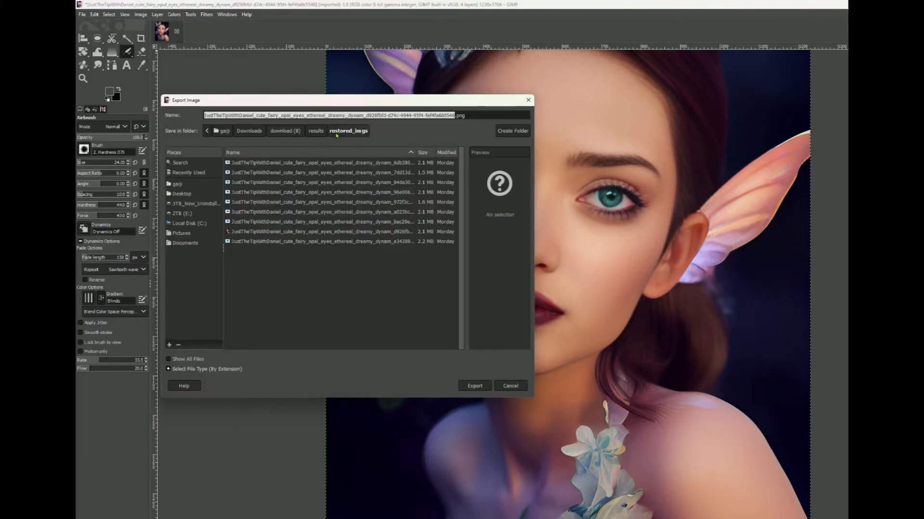
{"action": "left_click", "coordinate": [466, 116]}
{"action": "type", "text": "jpg"}
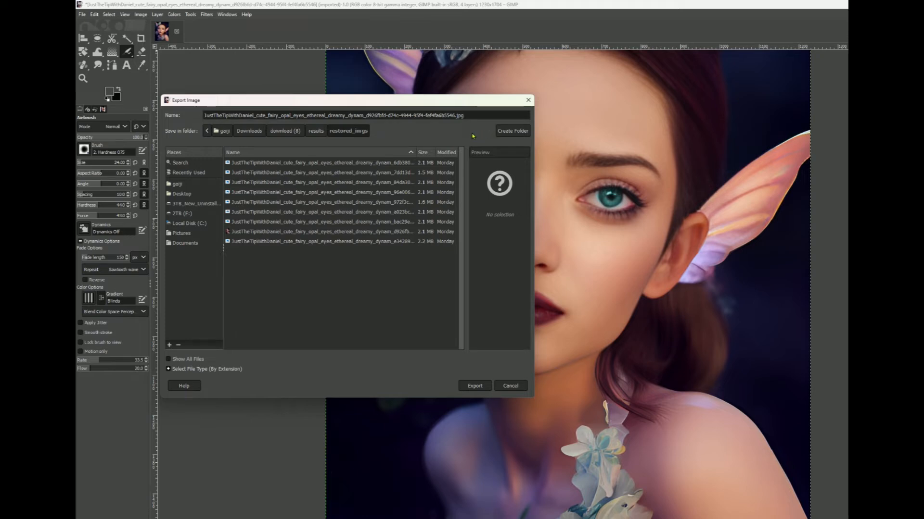
{"action": "left_click", "coordinate": [187, 194]}
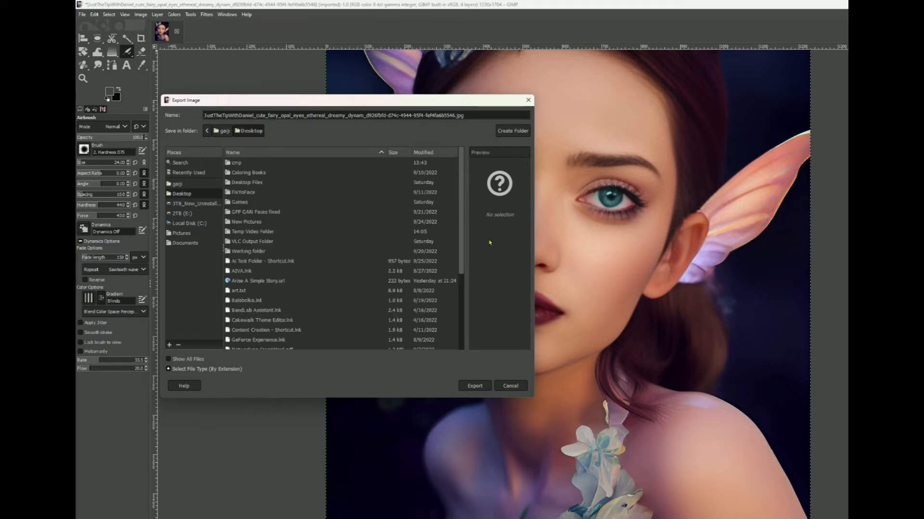
{"action": "left_click", "coordinate": [477, 386]}
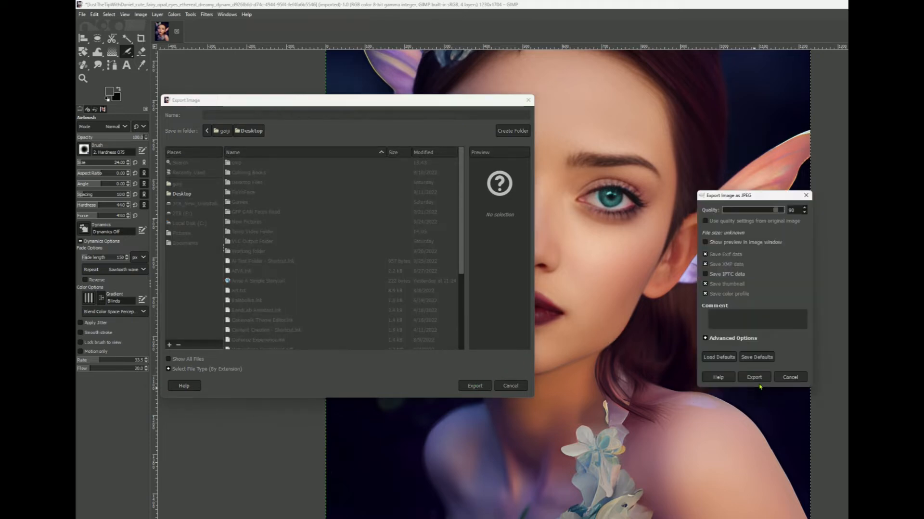
{"action": "left_click", "coordinate": [752, 380]}
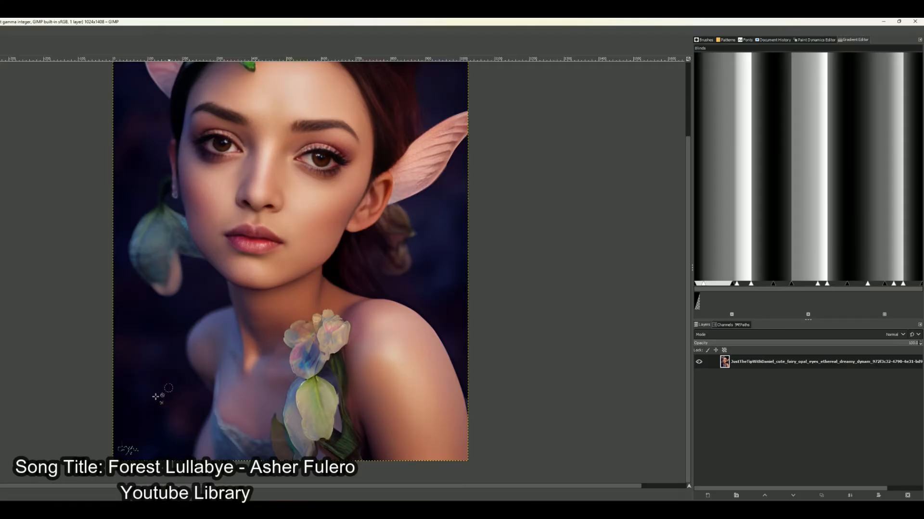
- Paint out the small signature in the second portrait's lower-left corner and duplicate the portrait layer
{"action": "mouse_move", "coordinate": [135, 451]}
{"action": "left_mouse_down"}
{"action": "mouse_move", "coordinate": [133, 409]}
{"action": "mouse_move", "coordinate": [139, 446]}
{"action": "mouse_move", "coordinate": [124, 451]}
{"action": "mouse_move", "coordinate": [123, 441]}
{"action": "mouse_move", "coordinate": [119, 452]}
{"action": "mouse_move", "coordinate": [150, 454]}
{"action": "mouse_move", "coordinate": [117, 453]}
{"action": "mouse_move", "coordinate": [114, 460]}
{"action": "mouse_move", "coordinate": [137, 452]}
{"action": "left_mouse_up"}
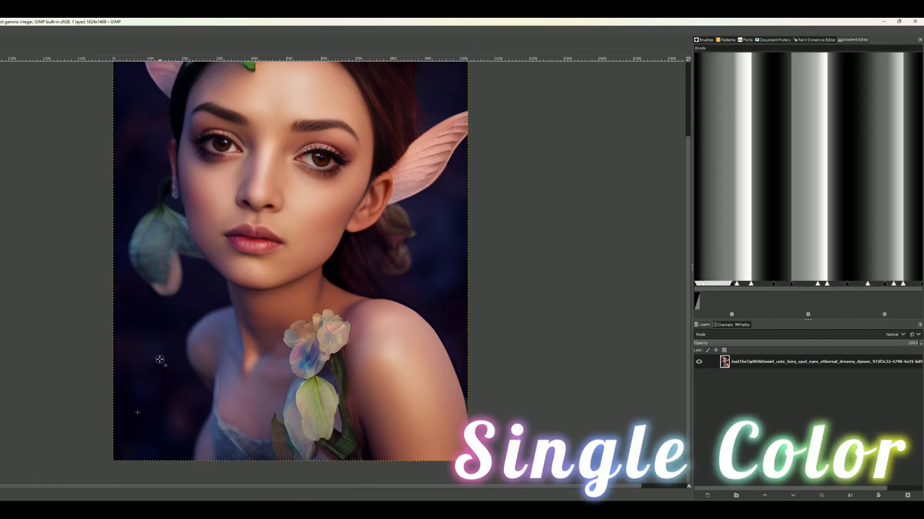
{"action": "scroll", "coordinate": [160, 360], "scroll_direction": "down", "scroll_amount": 1}
{"action": "right_click", "coordinate": [726, 364]}
{"action": "left_click", "coordinate": [821, 496]}
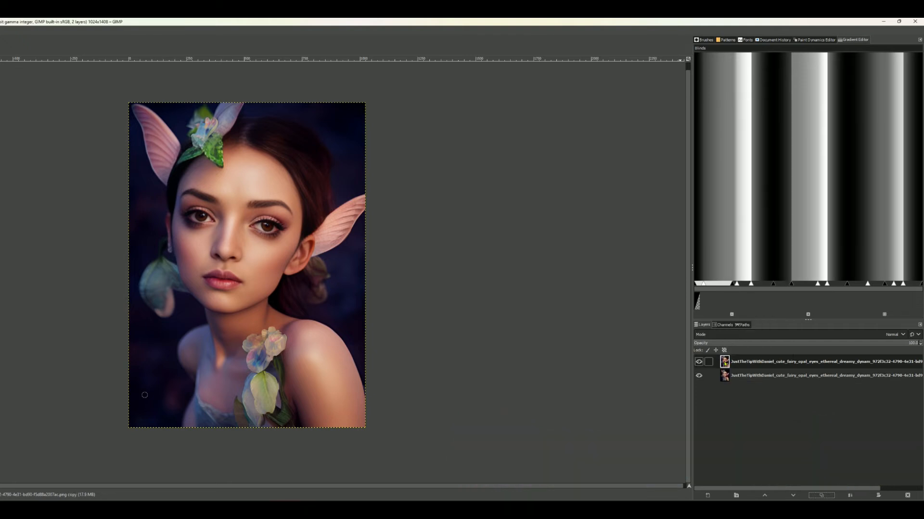
- Turn the duplicated layer greyscale with the Saturation adjustment at a scale of 0
{"action": "right_click", "coordinate": [267, 258]}
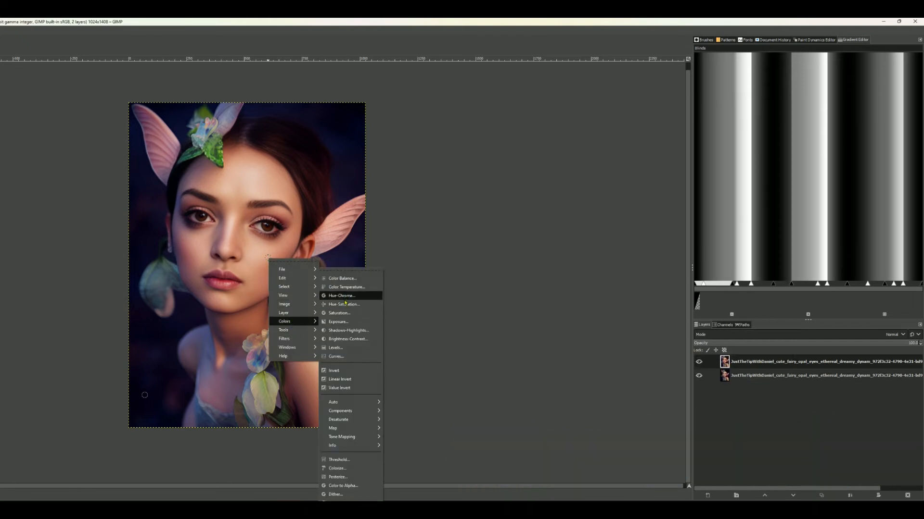
{"action": "left_click", "coordinate": [345, 309]}
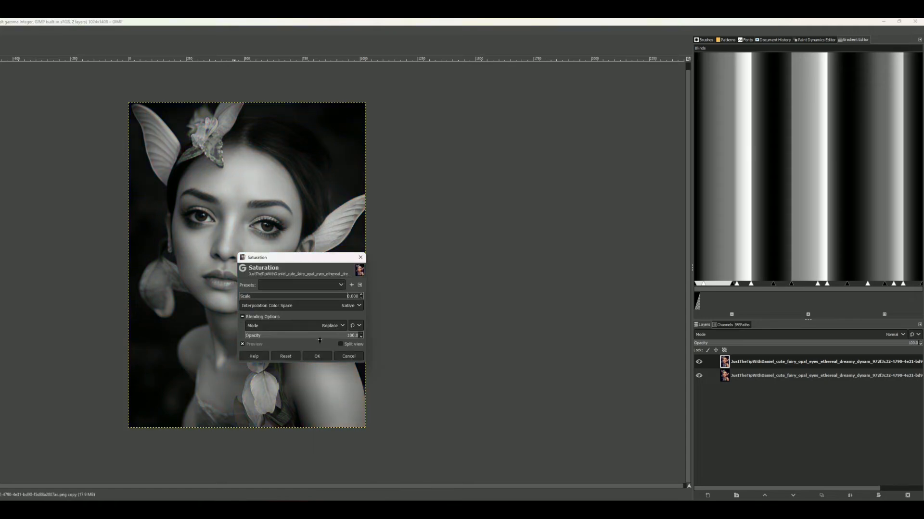
{"action": "left_click", "coordinate": [322, 355]}
- Add a black layer mask to the greyscale copy
{"action": "right_click", "coordinate": [725, 365]}
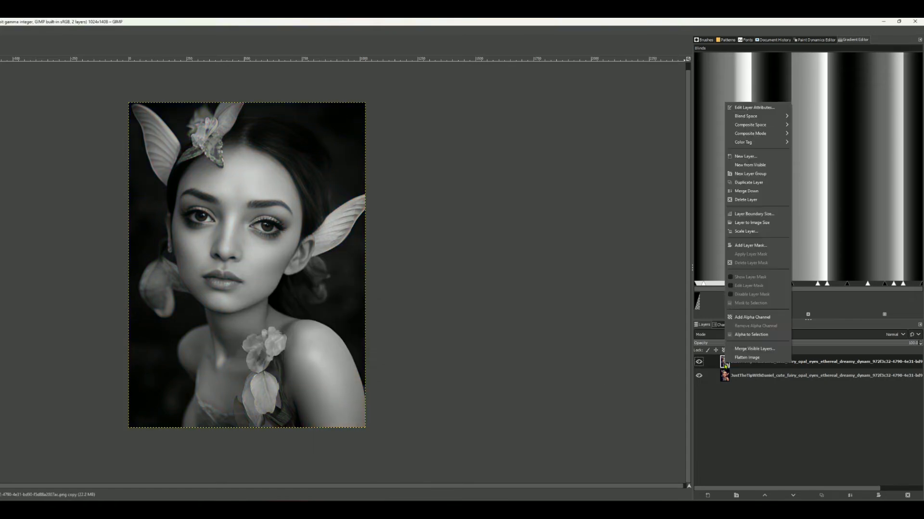
{"action": "left_click", "coordinate": [750, 246]}
{"action": "left_click", "coordinate": [757, 305]}
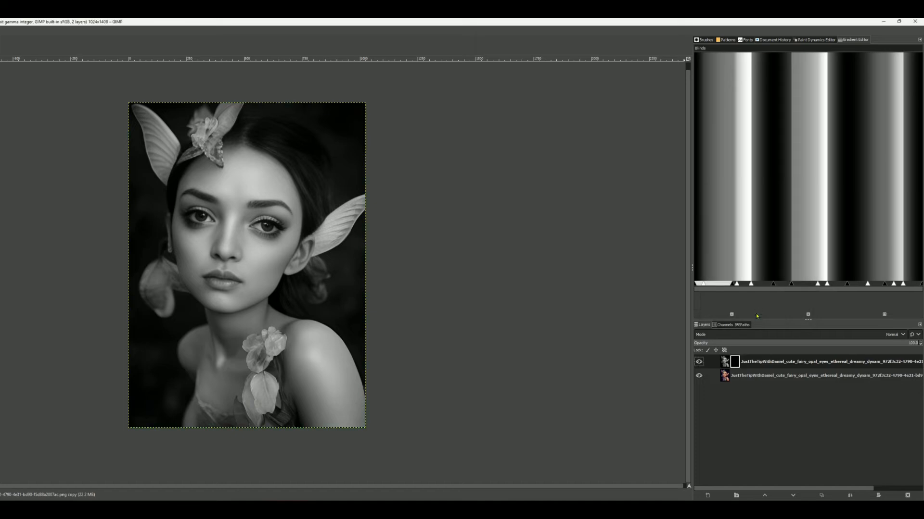
- Reveal the greyscale copy over both irises by painting them white in the layer mask
{"action": "scroll", "coordinate": [161, 218], "scroll_direction": "up", "scroll_amount": 2}
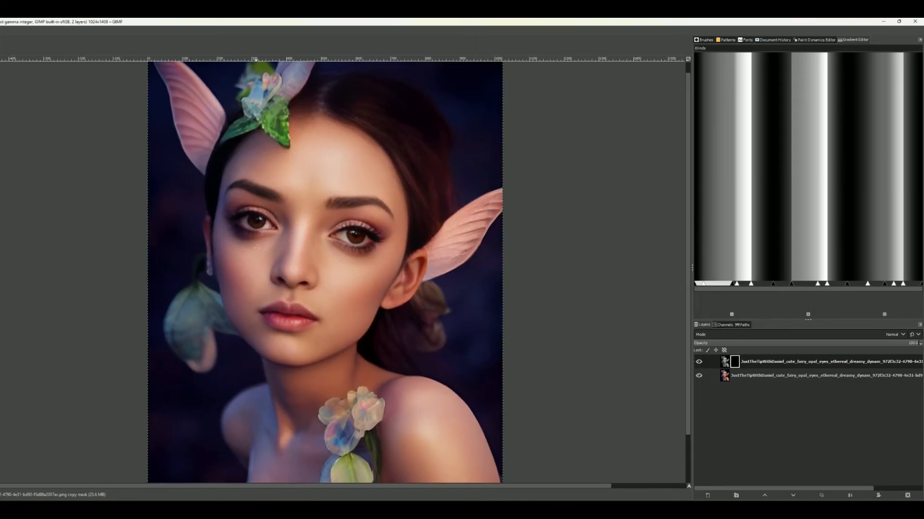
{"action": "scroll", "coordinate": [290, 237], "scroll_direction": "up", "scroll_amount": 2}
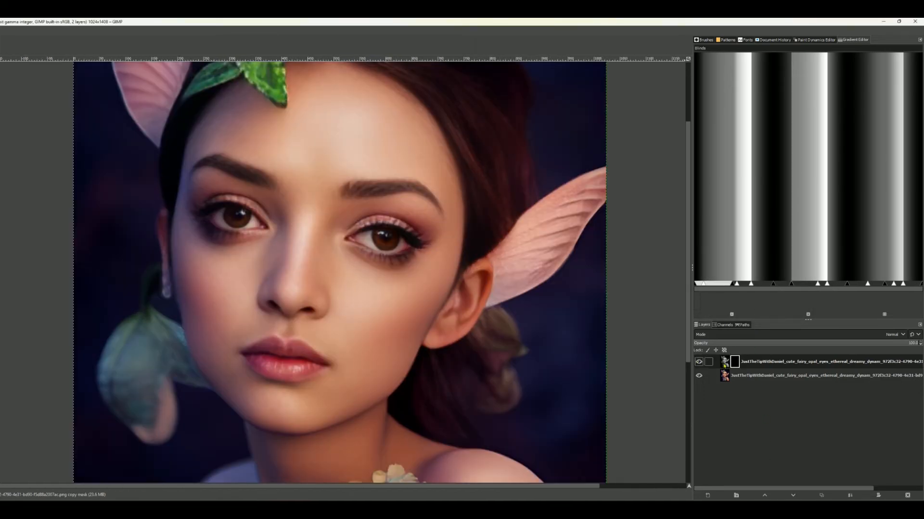
{"action": "double_click", "coordinate": [735, 361]}
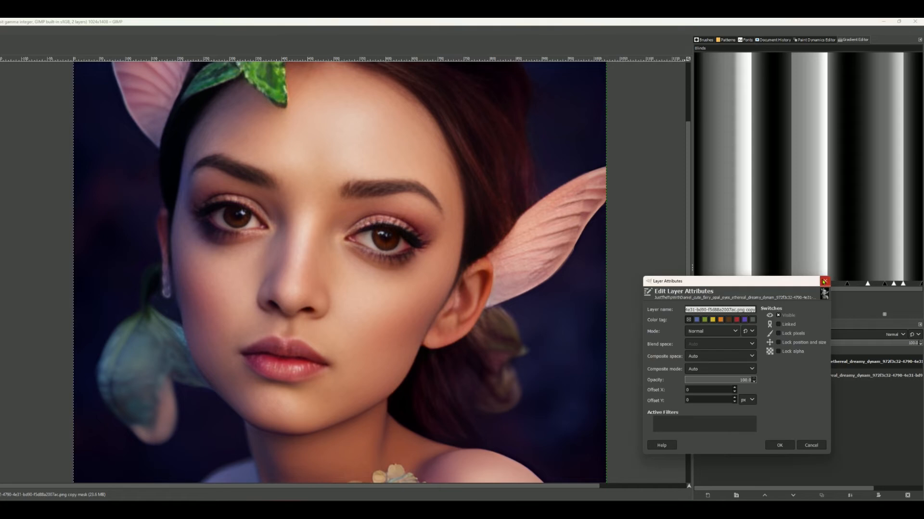
{"action": "left_click", "coordinate": [825, 281]}
{"action": "left_click", "coordinate": [748, 277]}
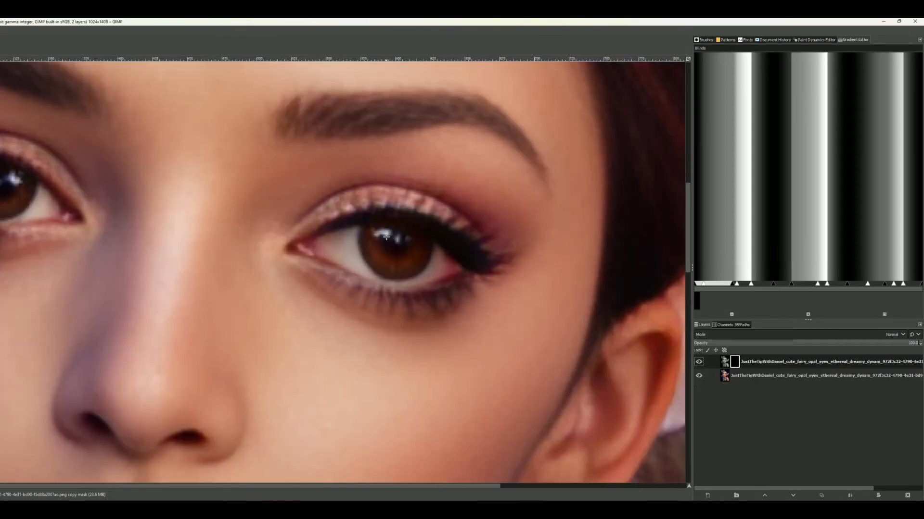
{"action": "scroll", "coordinate": [380, 234], "scroll_direction": "up", "scroll_amount": 3}
{"action": "mouse_move", "coordinate": [416, 254]}
{"action": "left_mouse_down"}
{"action": "mouse_move", "coordinate": [381, 258]}
{"action": "mouse_move", "coordinate": [419, 267]}
{"action": "mouse_move", "coordinate": [406, 271]}
{"action": "mouse_move", "coordinate": [373, 264]}
{"action": "mouse_move", "coordinate": [400, 258]}
{"action": "mouse_move", "coordinate": [411, 241]}
{"action": "mouse_move", "coordinate": [375, 224]}
{"action": "mouse_move", "coordinate": [371, 255]}
{"action": "mouse_move", "coordinate": [403, 224]}
{"action": "mouse_move", "coordinate": [403, 265]}
{"action": "left_mouse_up"}
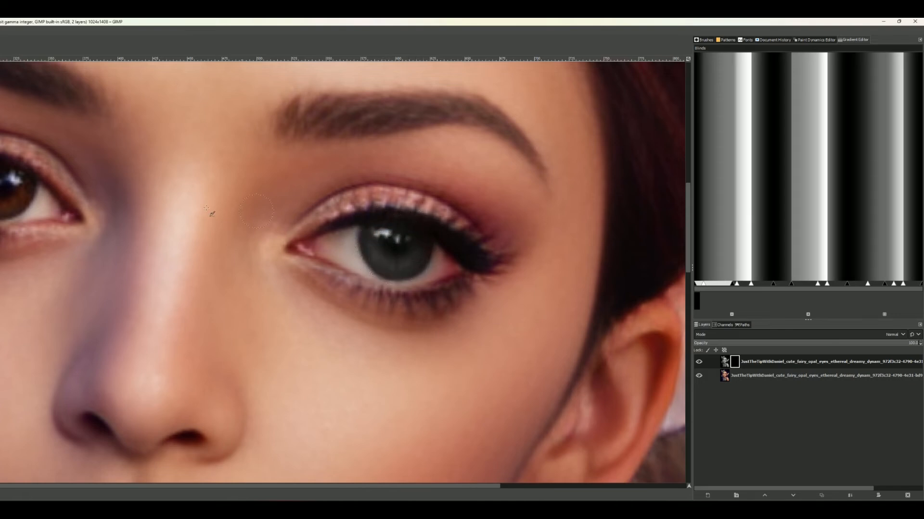
{"action": "mouse_move", "coordinate": [17, 180]}
{"action": "left_mouse_down"}
{"action": "mouse_move", "coordinate": [5, 214]}
{"action": "mouse_move", "coordinate": [25, 195]}
{"action": "mouse_move", "coordinate": [21, 171]}
{"action": "left_mouse_up"}
{"action": "scroll", "coordinate": [437, 289], "scroll_direction": "down", "scroll_amount": 3}
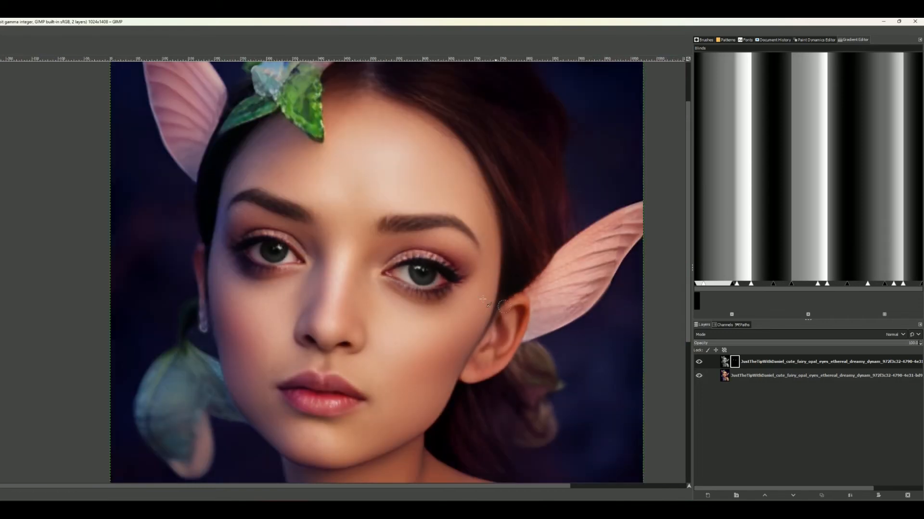
- Start a Colorize adjustment on the greyscale copy's image rather than its mask, with a green hue of about 0.33
{"action": "right_click", "coordinate": [399, 281]}
{"action": "mouse_move", "coordinate": [423, 342]}
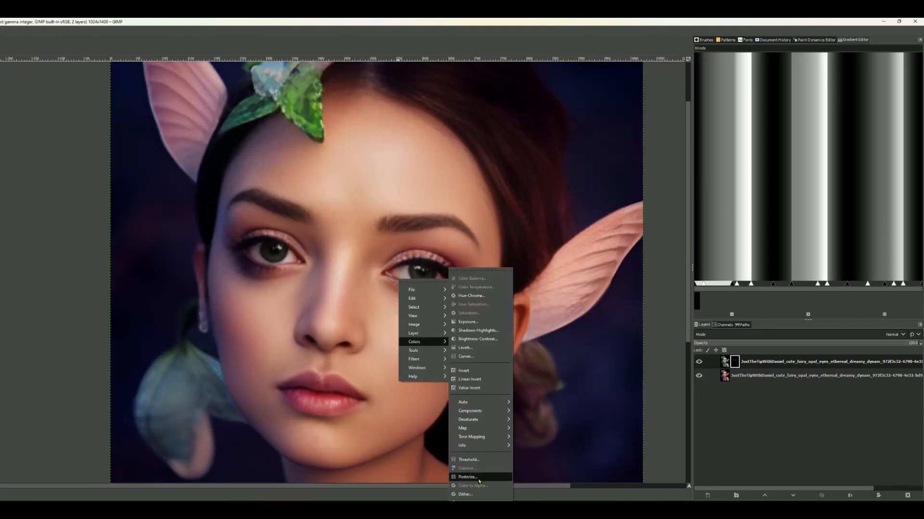
{"action": "left_click", "coordinate": [726, 365]}
{"action": "double_click", "coordinate": [726, 365]}
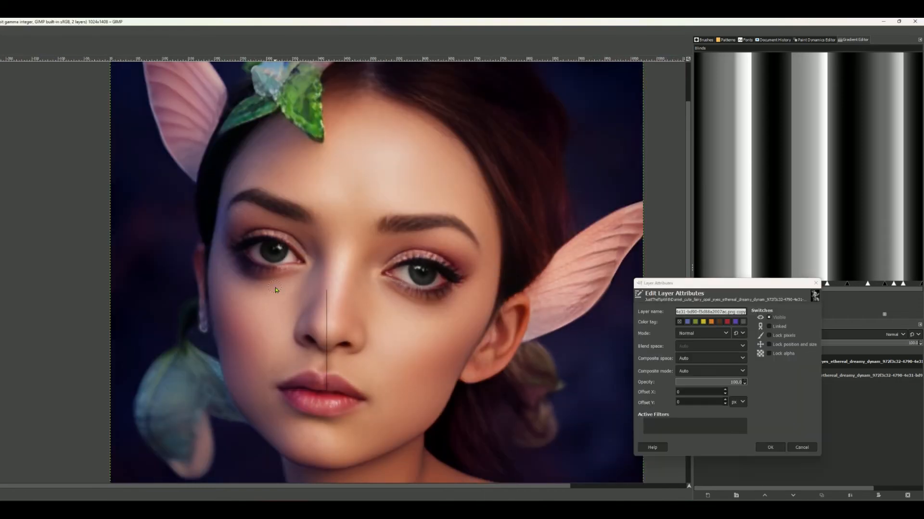
{"action": "right_click", "coordinate": [275, 288]}
{"action": "mouse_move", "coordinate": [301, 352]}
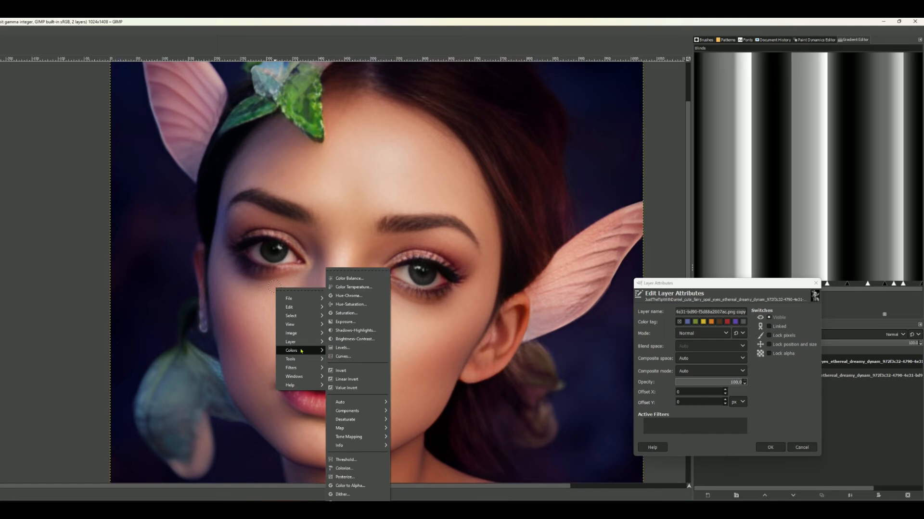
{"action": "left_click", "coordinate": [344, 469]}
{"action": "left_click_drag", "start_coordinate": [308, 261], "coordinate": [560, 282]}
{"action": "left_click", "coordinate": [538, 322]}
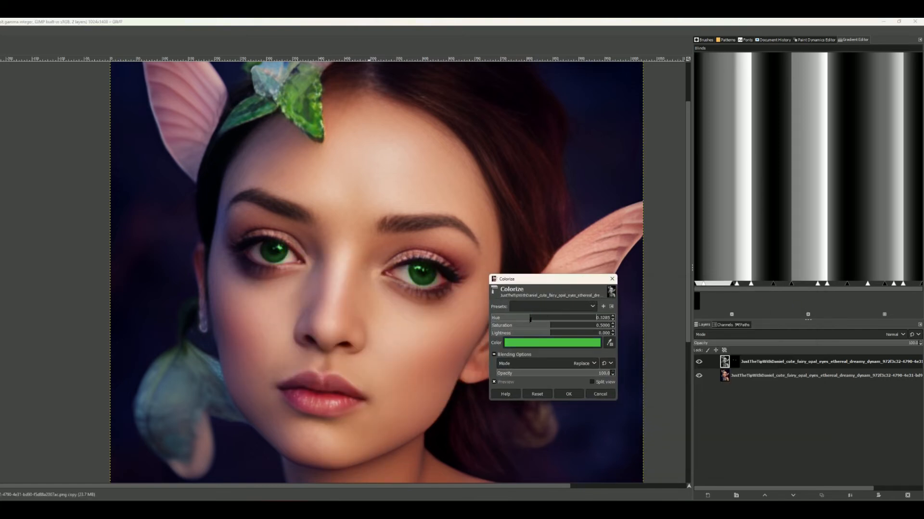
- Refine the green eye colour to hue 0.3023, saturation 0.4360 and lightness -0.105, apply it, and close the layer attributes
{"action": "left_click_drag", "start_coordinate": [524, 319], "coordinate": [556, 327]}
{"action": "left_click", "coordinate": [525, 318]}
{"action": "mouse_move", "coordinate": [539, 332]}
{"action": "left_mouse_down"}
{"action": "mouse_move", "coordinate": [555, 333]}
{"action": "mouse_move", "coordinate": [546, 333]}
{"action": "left_mouse_up"}
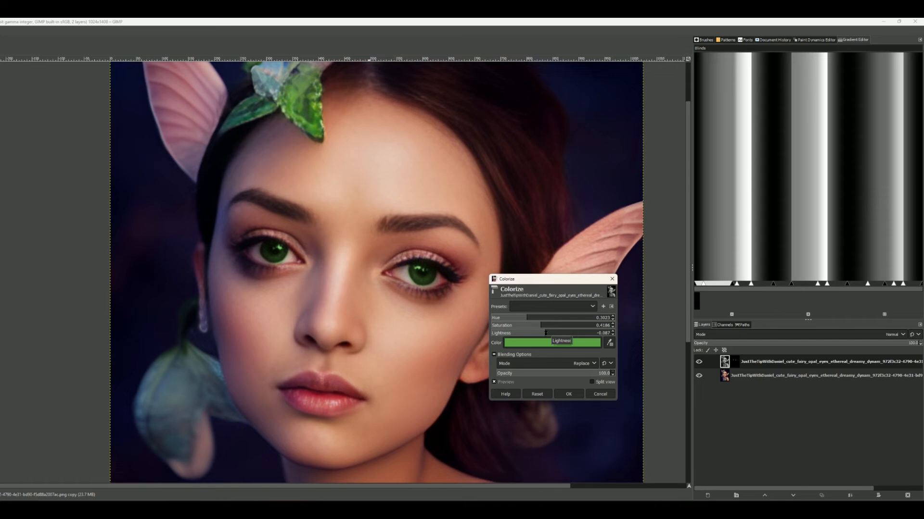
{"action": "mouse_move", "coordinate": [536, 326]}
{"action": "left_mouse_down"}
{"action": "mouse_move", "coordinate": [519, 326]}
{"action": "mouse_move", "coordinate": [543, 327]}
{"action": "left_mouse_up"}
{"action": "scroll", "coordinate": [370, 291], "scroll_direction": "down", "scroll_amount": 1}
{"action": "scroll", "coordinate": [298, 255], "scroll_direction": "up", "scroll_amount": 5}
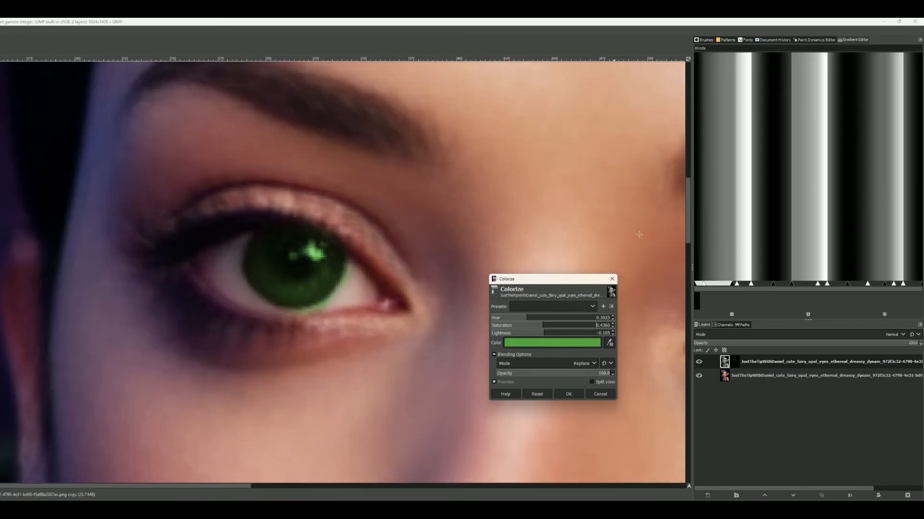
{"action": "double_click", "coordinate": [725, 363]}
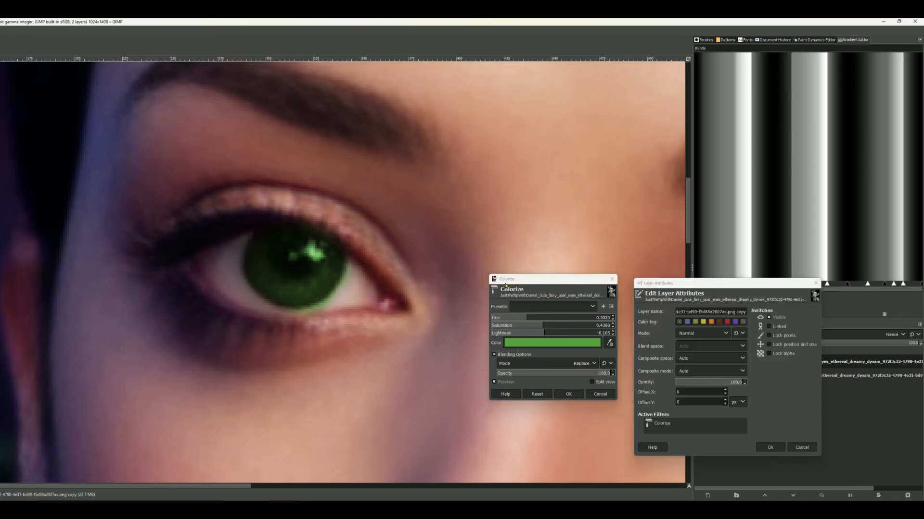
{"action": "key", "text": "Return"}
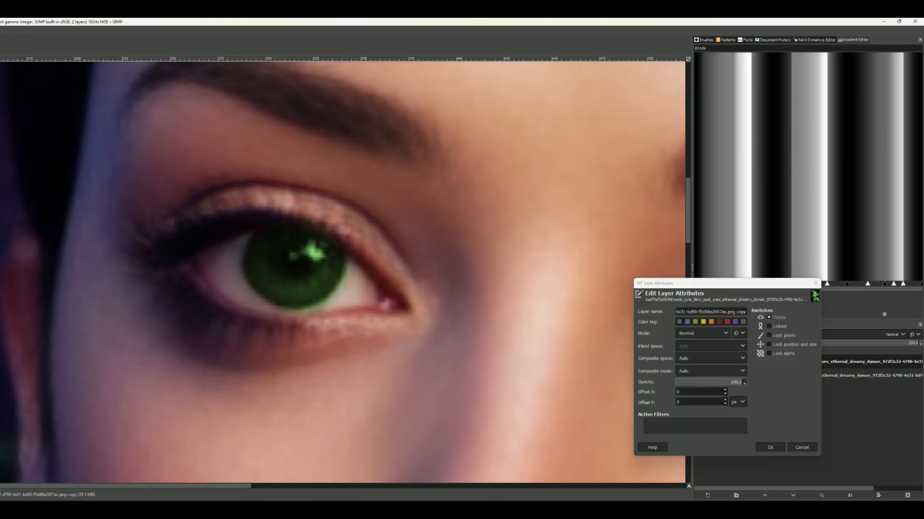
{"action": "left_click", "coordinate": [813, 283]}
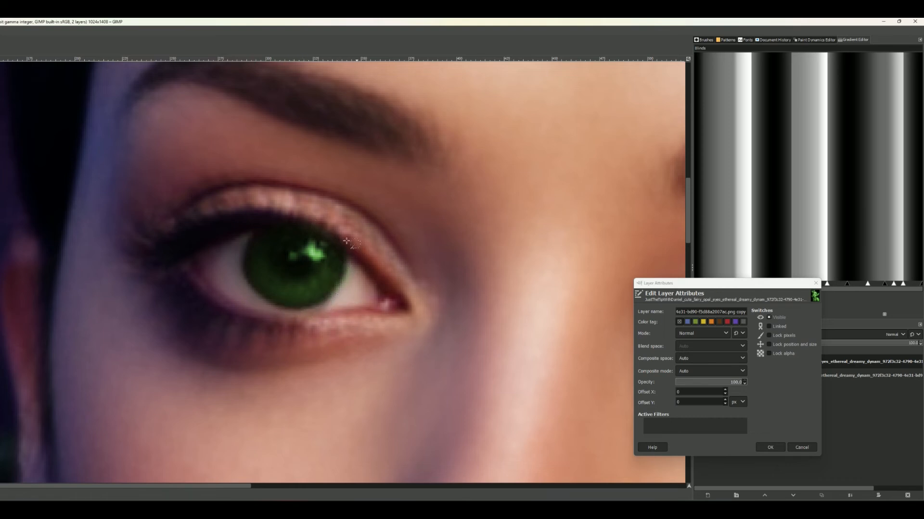
{"action": "left_click", "coordinate": [816, 283]}
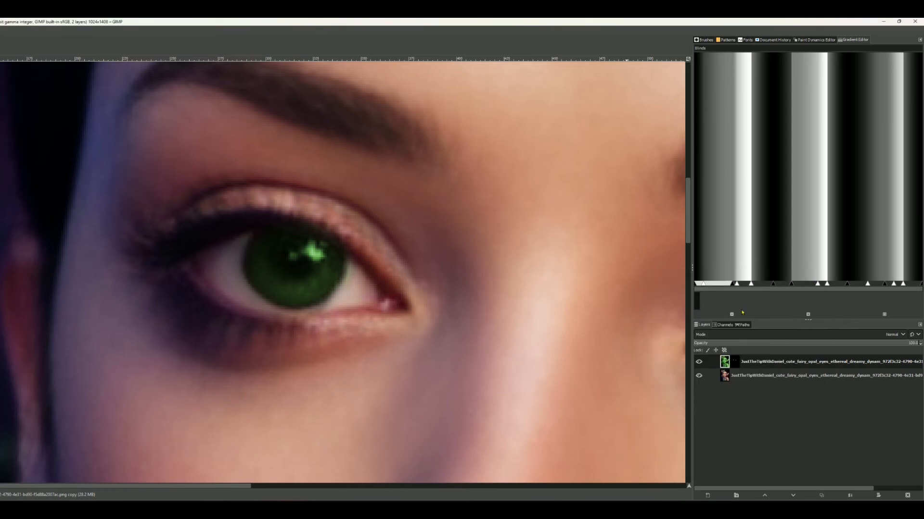
- Examine the recoloured irises up close and within the whole portrait
{"action": "scroll", "coordinate": [565, 289], "scroll_direction": "down", "scroll_amount": 2}
{"action": "mouse_move", "coordinate": [516, 307]}
{"action": "left_mouse_down"}
{"action": "mouse_move", "coordinate": [327, 302]}
{"action": "mouse_move", "coordinate": [371, 343]}
{"action": "mouse_move", "coordinate": [361, 314]}
{"action": "mouse_move", "coordinate": [408, 388]}
{"action": "left_mouse_up"}
{"action": "scroll", "coordinate": [522, 300], "scroll_direction": "up", "scroll_amount": 3}
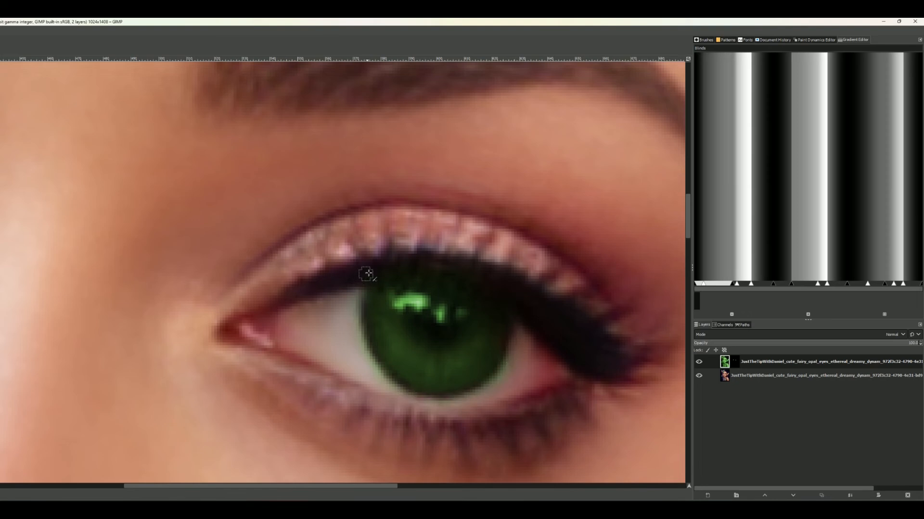
{"action": "scroll", "coordinate": [491, 333], "scroll_direction": "down", "scroll_amount": 3}
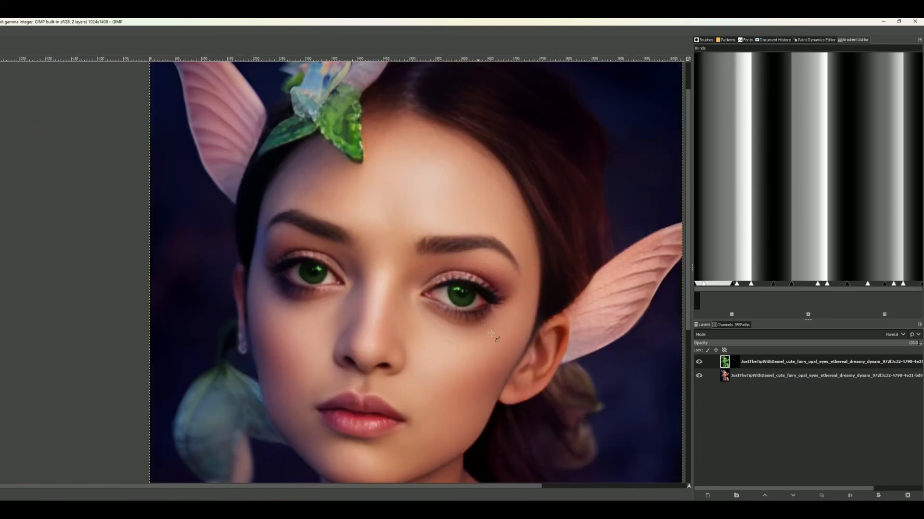
{"action": "scroll", "coordinate": [520, 359], "scroll_direction": "down", "scroll_amount": 1}
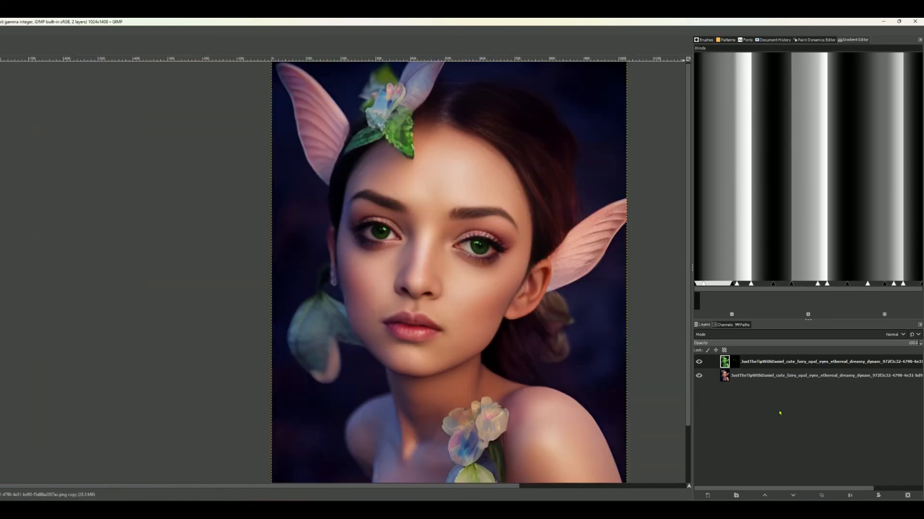
{"action": "left_click_drag", "start_coordinate": [532, 273], "coordinate": [456, 281]}
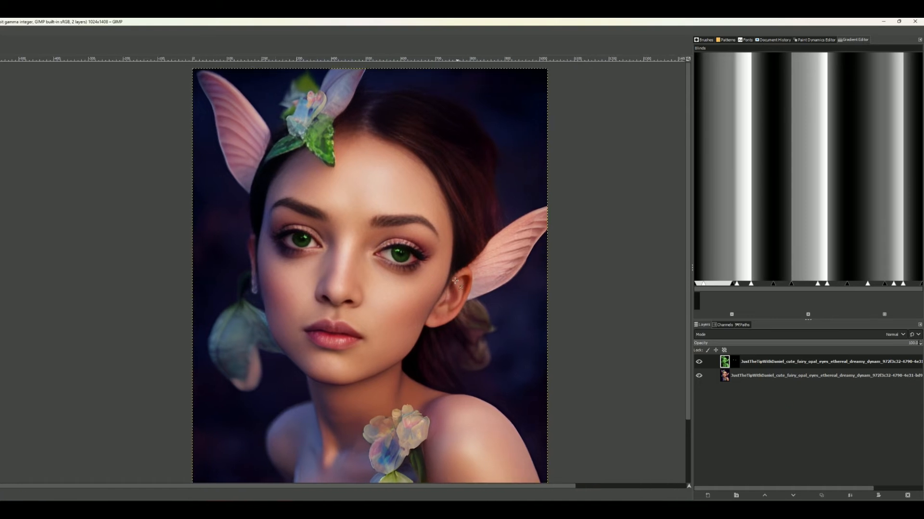
{"action": "scroll", "coordinate": [358, 267], "scroll_direction": "up", "scroll_amount": 2}
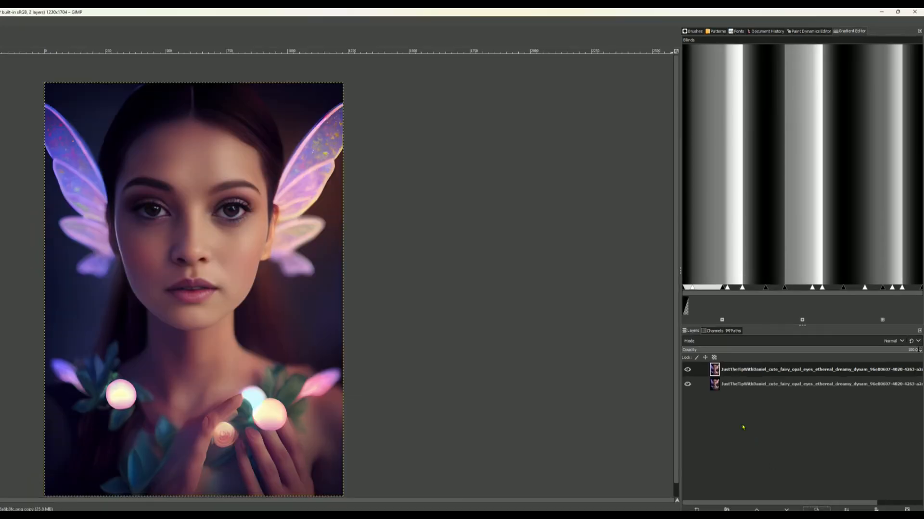
- Turn the third portrait's duplicated layer greyscale by lowering the Saturation adjustment's scale to its minimum
{"action": "right_click", "coordinate": [307, 305]}
{"action": "mouse_move", "coordinate": [337, 371]}
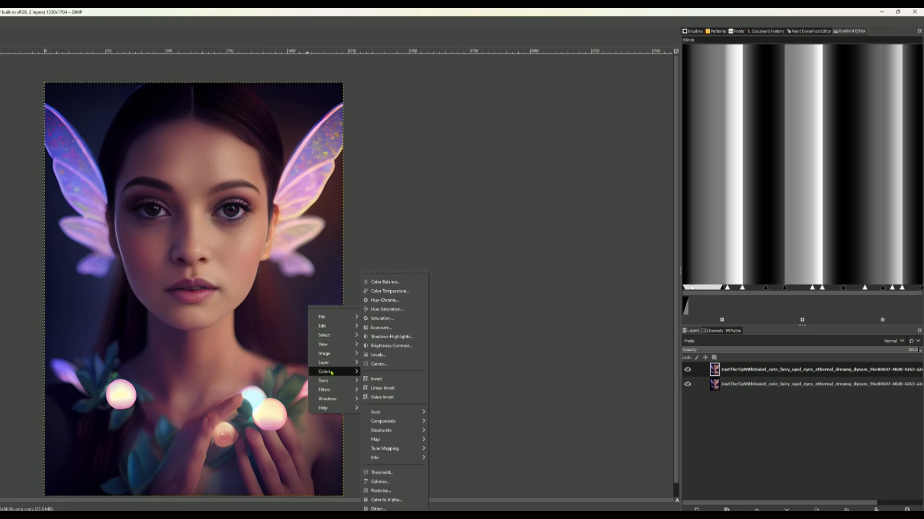
{"action": "left_click", "coordinate": [397, 321]}
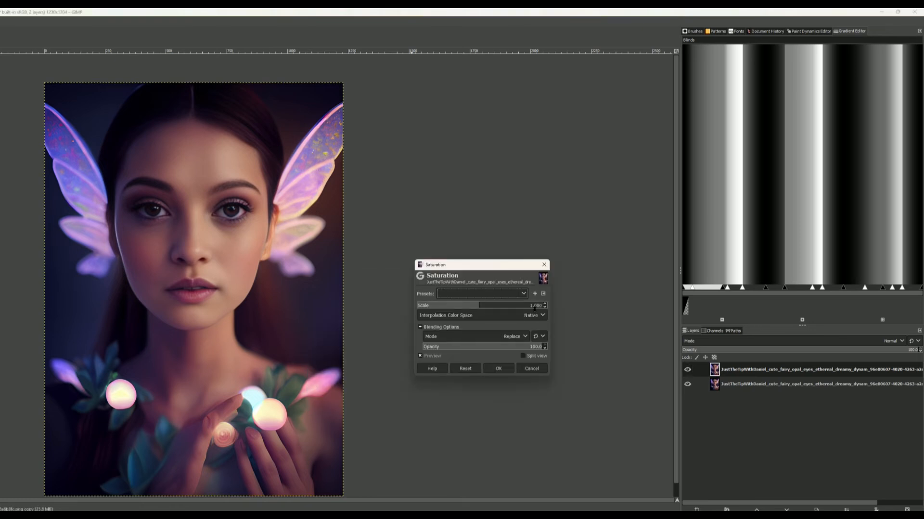
{"action": "left_click_drag", "start_coordinate": [468, 308], "coordinate": [351, 309]}
{"action": "left_click", "coordinate": [499, 368]}
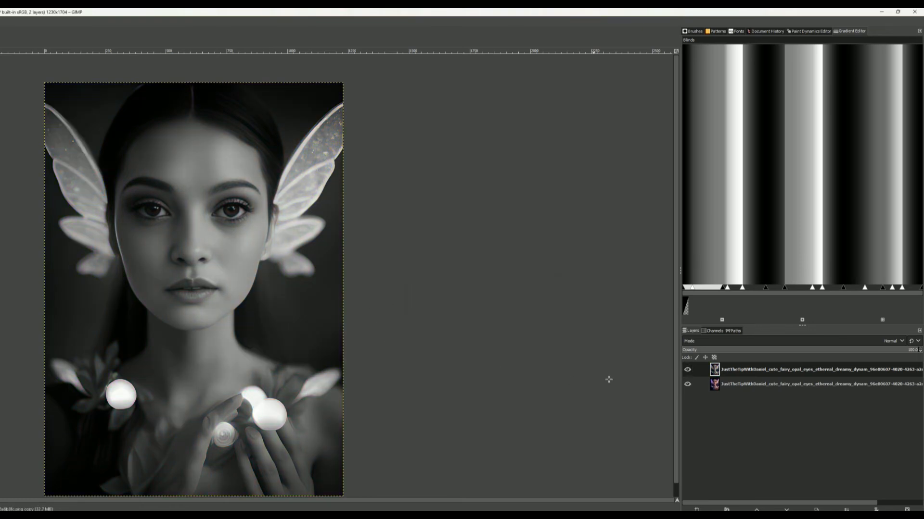
- Add a black layer mask to the greyscale copy and duplicate the masked layer twice
{"action": "right_click", "coordinate": [715, 370]}
{"action": "left_click", "coordinate": [743, 245]}
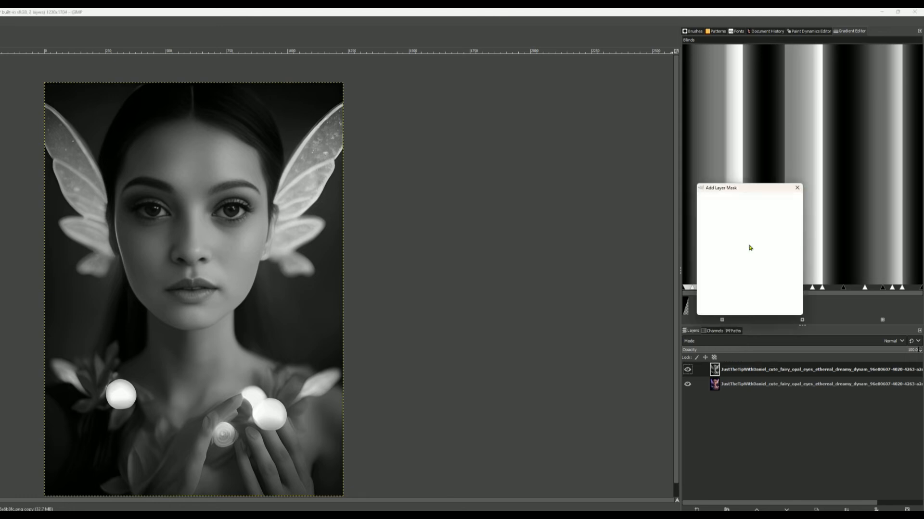
{"action": "left_click", "coordinate": [749, 306]}
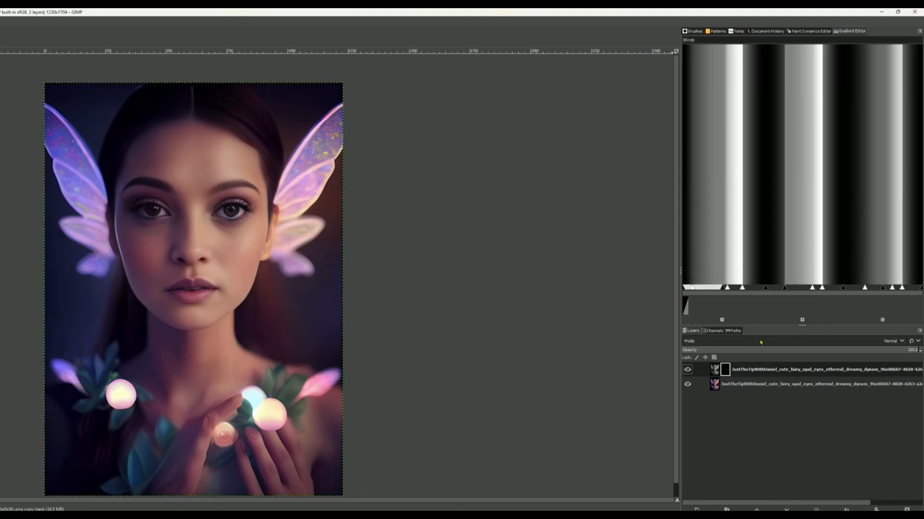
{"action": "left_click", "coordinate": [714, 369]}
{"action": "left_click", "coordinate": [816, 508]}
{"action": "left_click", "coordinate": [816, 508]}
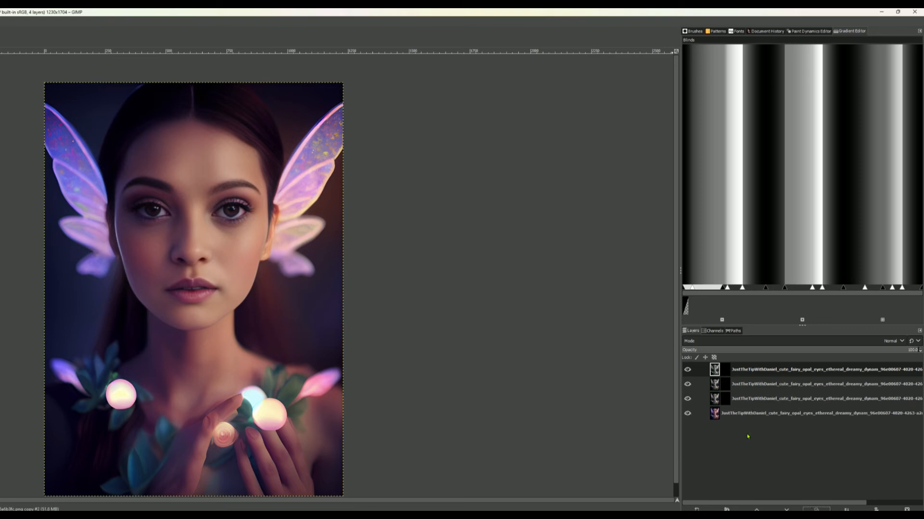
- Rename the four layers from top to bottom as Right, Left, Lips and Don't Touch me
{"action": "double_click", "coordinate": [751, 370]}
{"action": "type", "text": "Right"}
{"action": "key", "text": "Tab"}
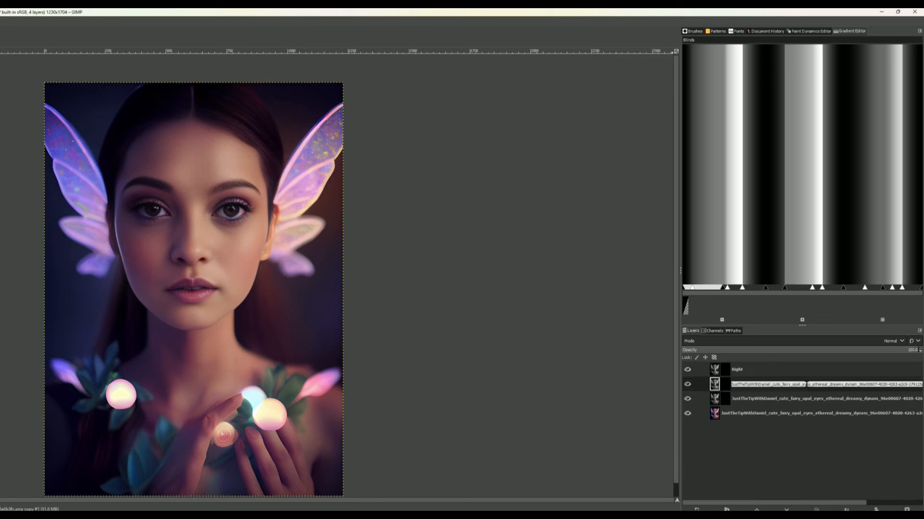
{"action": "type", "text": "Left"}
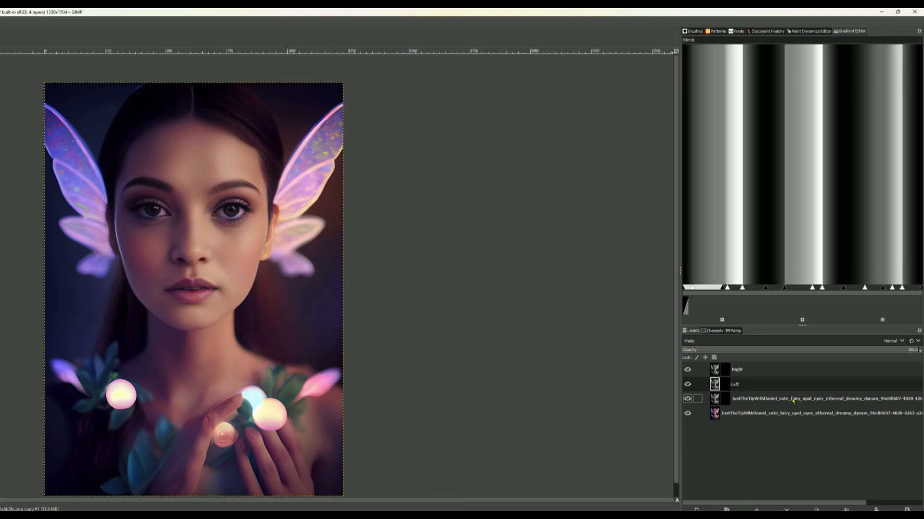
{"action": "key", "text": "Tab"}
{"action": "type", "text": "Lips"}
{"action": "key", "text": "Tab"}
{"action": "type", "text": "Don"}
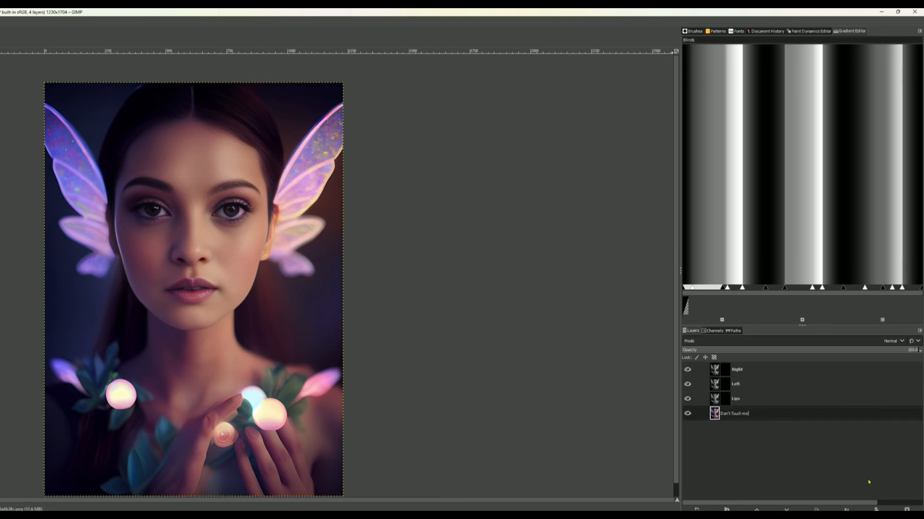
{"action": "type", "text": "'t Touch me"}
{"action": "key", "text": "Return"}
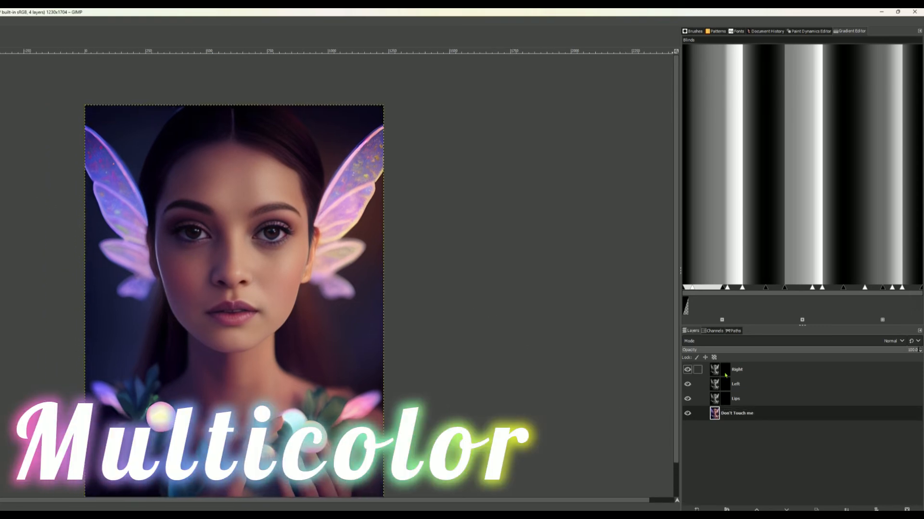
- Reveal the greyscale over the iris on the image's right side by painting it in the Right layer's mask
{"action": "left_click", "coordinate": [715, 369]}
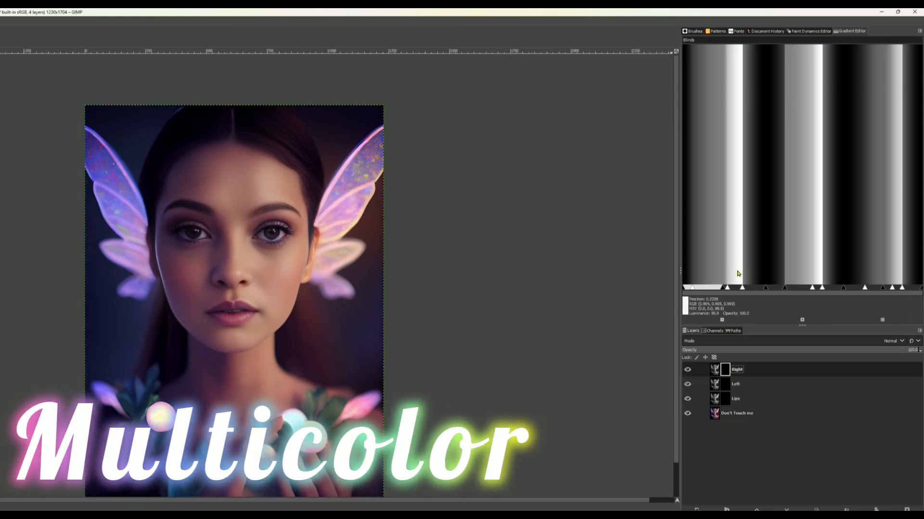
{"action": "scroll", "coordinate": [270, 232], "scroll_direction": "up", "scroll_amount": 6}
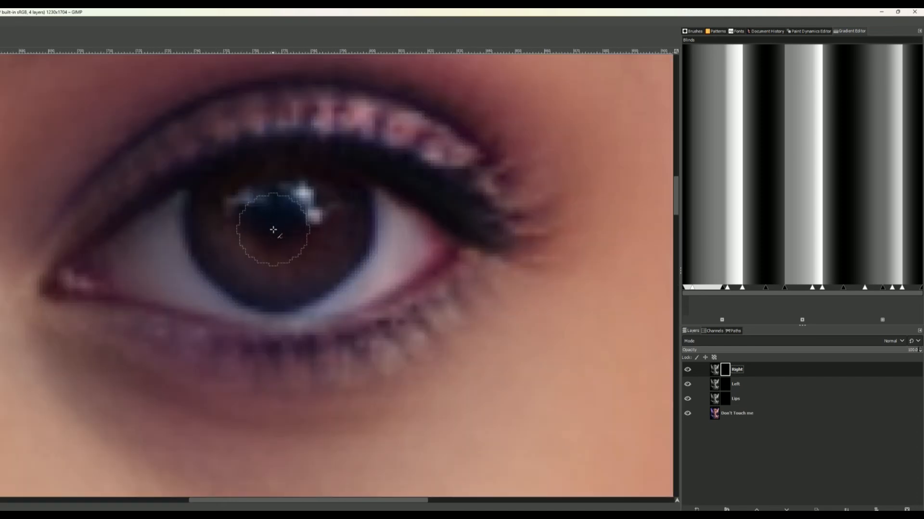
{"action": "mouse_move", "coordinate": [269, 255]}
{"action": "left_mouse_down"}
{"action": "mouse_move", "coordinate": [221, 211]}
{"action": "mouse_move", "coordinate": [257, 261]}
{"action": "mouse_move", "coordinate": [310, 236]}
{"action": "mouse_move", "coordinate": [320, 242]}
{"action": "mouse_move", "coordinate": [305, 241]}
{"action": "mouse_move", "coordinate": [292, 217]}
{"action": "mouse_move", "coordinate": [255, 206]}
{"action": "mouse_move", "coordinate": [316, 175]}
{"action": "mouse_move", "coordinate": [239, 208]}
{"action": "mouse_move", "coordinate": [236, 177]}
{"action": "mouse_move", "coordinate": [213, 202]}
{"action": "mouse_move", "coordinate": [322, 190]}
{"action": "mouse_move", "coordinate": [294, 243]}
{"action": "mouse_move", "coordinate": [275, 255]}
{"action": "mouse_move", "coordinate": [348, 216]}
{"action": "mouse_move", "coordinate": [324, 268]}
{"action": "mouse_move", "coordinate": [276, 277]}
{"action": "mouse_move", "coordinate": [309, 270]}
{"action": "mouse_move", "coordinate": [221, 248]}
{"action": "mouse_move", "coordinate": [201, 229]}
{"action": "mouse_move", "coordinate": [249, 268]}
{"action": "mouse_move", "coordinate": [307, 180]}
{"action": "mouse_move", "coordinate": [278, 189]}
{"action": "mouse_move", "coordinate": [270, 171]}
{"action": "left_mouse_up"}
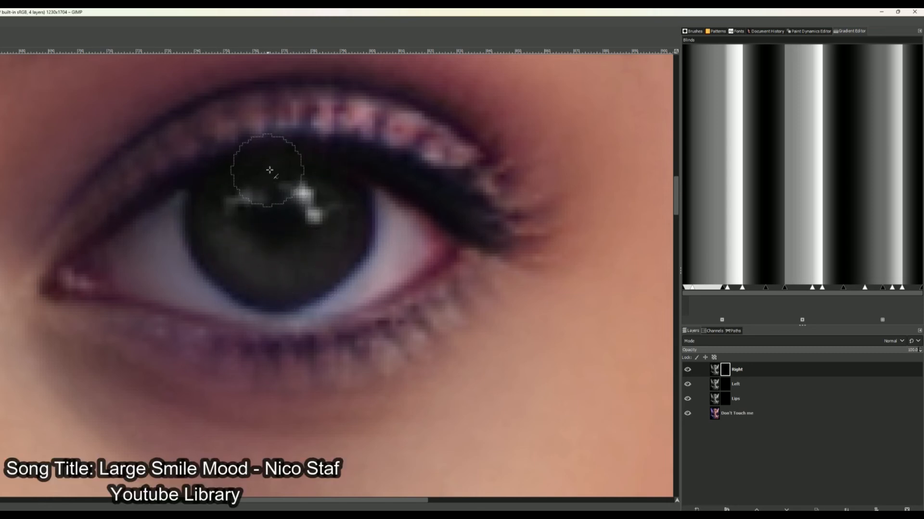
- Reveal the greyscale over the iris on the image's left side by painting it in the Left layer's mask
{"action": "left_click", "coordinate": [726, 384]}
{"action": "scroll", "coordinate": [103, 231], "scroll_direction": "down", "scroll_amount": 4}
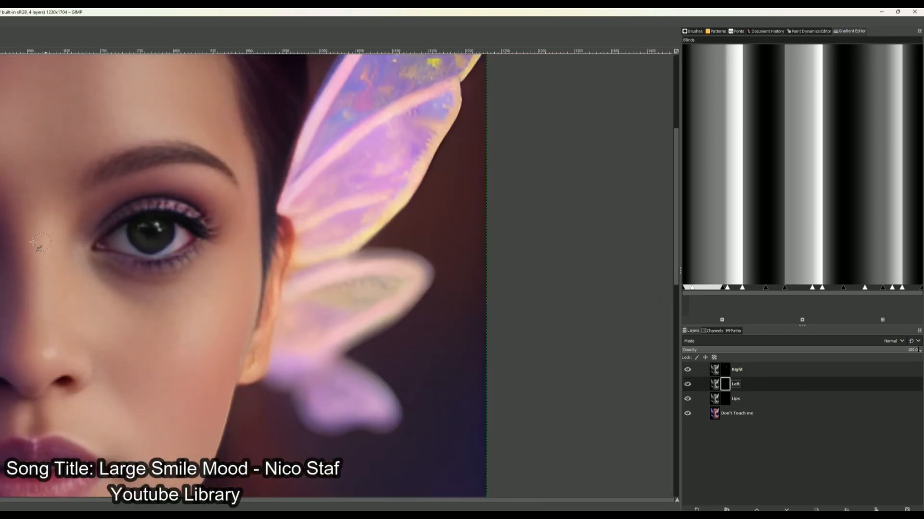
{"action": "left_click_drag", "start_coordinate": [38, 249], "coordinate": [197, 280]}
{"action": "scroll", "coordinate": [50, 261], "scroll_direction": "up", "scroll_amount": 4}
{"action": "mouse_move", "coordinate": [117, 251]}
{"action": "left_mouse_down"}
{"action": "mouse_move", "coordinate": [122, 293]}
{"action": "mouse_move", "coordinate": [173, 326]}
{"action": "left_mouse_up"}
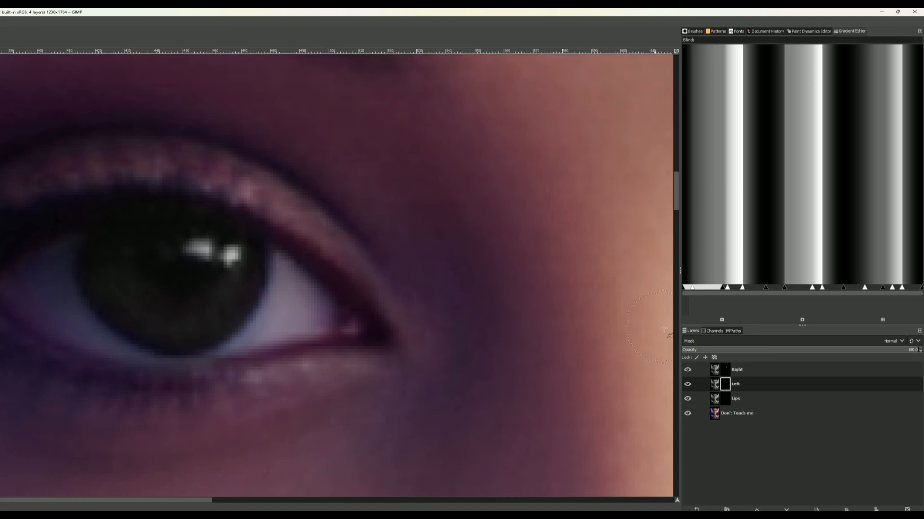
- Reveal the greyscale over the upper and lower lips by painting them in the Lips layer's mask
{"action": "left_click", "coordinate": [695, 399]}
{"action": "scroll", "coordinate": [418, 266], "scroll_direction": "down", "scroll_amount": 4}
{"action": "left_click_drag", "start_coordinate": [488, 402], "coordinate": [436, 262]}
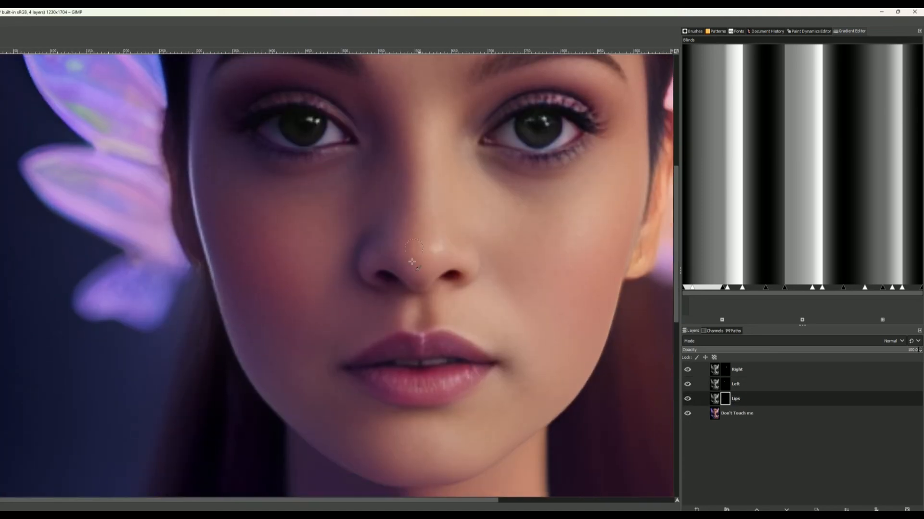
{"action": "scroll", "coordinate": [435, 367], "scroll_direction": "up", "scroll_amount": 3}
{"action": "mouse_move", "coordinate": [409, 336]}
{"action": "left_mouse_down"}
{"action": "mouse_move", "coordinate": [364, 319]}
{"action": "mouse_move", "coordinate": [284, 330]}
{"action": "mouse_move", "coordinate": [397, 333]}
{"action": "mouse_move", "coordinate": [442, 322]}
{"action": "mouse_move", "coordinate": [525, 331]}
{"action": "mouse_move", "coordinate": [397, 333]}
{"action": "mouse_move", "coordinate": [488, 330]}
{"action": "mouse_move", "coordinate": [555, 342]}
{"action": "mouse_move", "coordinate": [488, 308]}
{"action": "mouse_move", "coordinate": [554, 343]}
{"action": "mouse_move", "coordinate": [436, 299]}
{"action": "mouse_move", "coordinate": [337, 305]}
{"action": "mouse_move", "coordinate": [457, 306]}
{"action": "mouse_move", "coordinate": [309, 305]}
{"action": "mouse_move", "coordinate": [217, 355]}
{"action": "mouse_move", "coordinate": [270, 349]}
{"action": "mouse_move", "coordinate": [208, 389]}
{"action": "mouse_move", "coordinate": [304, 410]}
{"action": "mouse_move", "coordinate": [306, 387]}
{"action": "mouse_move", "coordinate": [275, 393]}
{"action": "mouse_move", "coordinate": [311, 398]}
{"action": "mouse_move", "coordinate": [351, 429]}
{"action": "mouse_move", "coordinate": [360, 454]}
{"action": "mouse_move", "coordinate": [390, 435]}
{"action": "mouse_move", "coordinate": [316, 437]}
{"action": "mouse_move", "coordinate": [347, 408]}
{"action": "mouse_move", "coordinate": [406, 458]}
{"action": "mouse_move", "coordinate": [318, 454]}
{"action": "mouse_move", "coordinate": [421, 453]}
{"action": "mouse_move", "coordinate": [480, 419]}
{"action": "mouse_move", "coordinate": [417, 457]}
{"action": "mouse_move", "coordinate": [541, 394]}
{"action": "mouse_move", "coordinate": [531, 390]}
{"action": "mouse_move", "coordinate": [535, 373]}
{"action": "mouse_move", "coordinate": [365, 423]}
{"action": "mouse_move", "coordinate": [482, 404]}
{"action": "mouse_move", "coordinate": [450, 412]}
{"action": "mouse_move", "coordinate": [455, 401]}
{"action": "mouse_move", "coordinate": [408, 410]}
{"action": "mouse_move", "coordinate": [441, 392]}
{"action": "mouse_move", "coordinate": [450, 394]}
{"action": "mouse_move", "coordinate": [397, 398]}
{"action": "mouse_move", "coordinate": [327, 418]}
{"action": "left_mouse_up"}
{"action": "scroll", "coordinate": [454, 389], "scroll_direction": "down", "scroll_amount": 3}
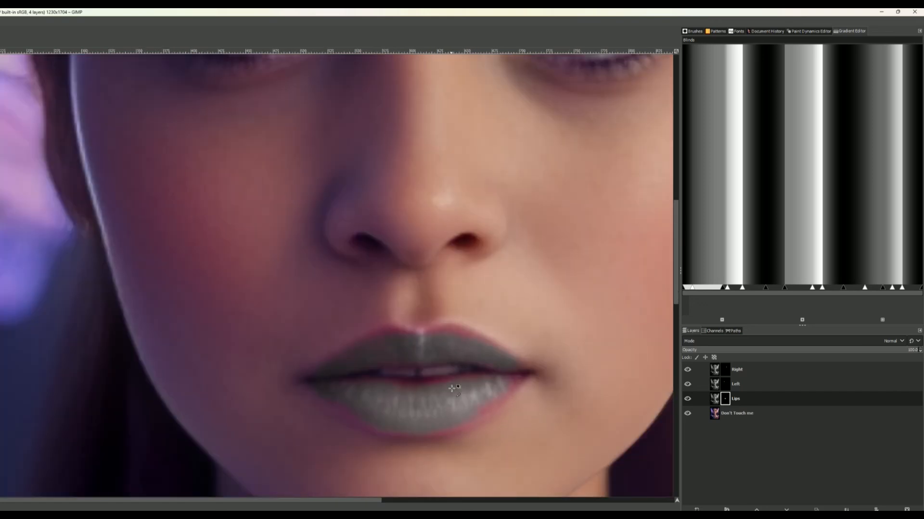
{"action": "scroll", "coordinate": [484, 224], "scroll_direction": "down", "scroll_amount": 2}
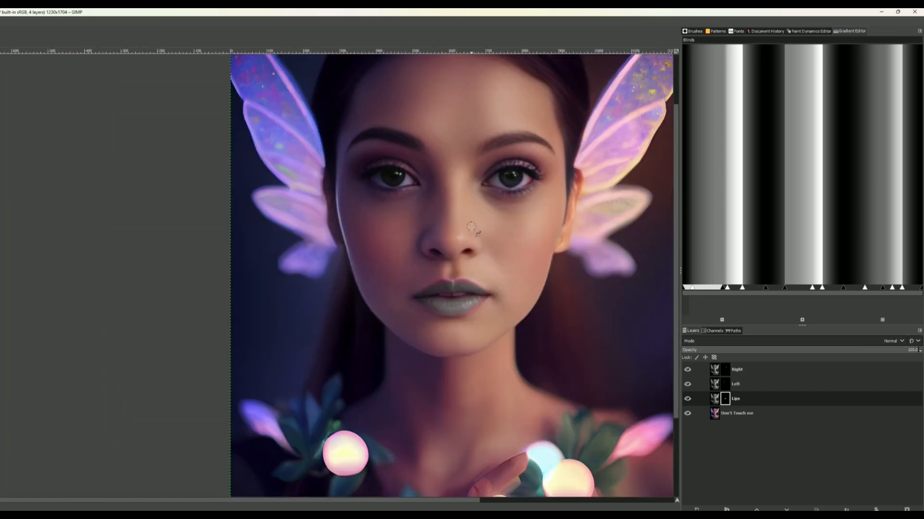
- Colorize the Right layer's image teal with hue 0.5, saturation about 0.74 and lightness about -0.127
{"action": "left_click", "coordinate": [715, 371]}
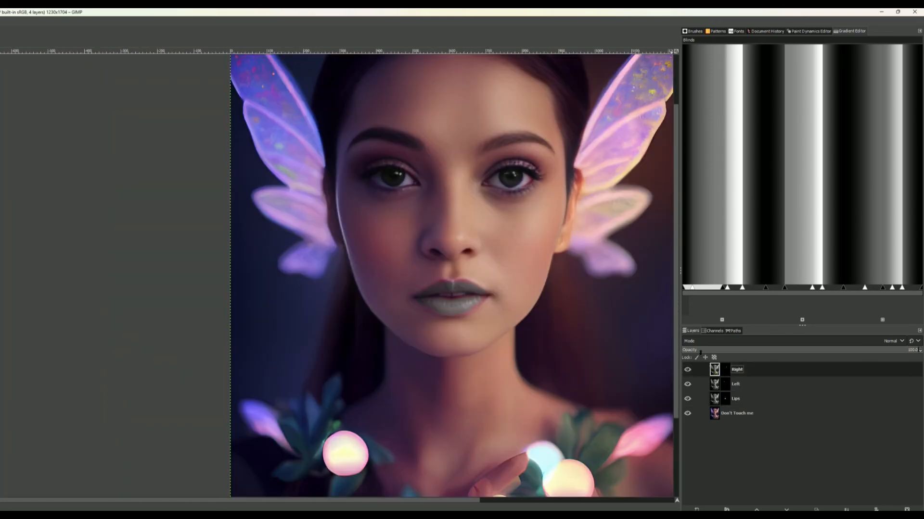
{"action": "right_click", "coordinate": [426, 318]}
{"action": "mouse_move", "coordinate": [450, 388]}
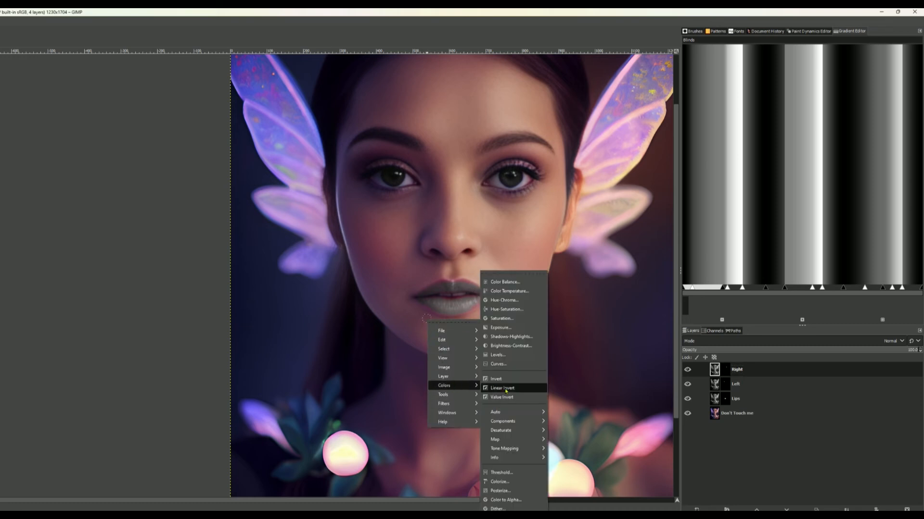
{"action": "left_click", "coordinate": [502, 482]}
{"action": "scroll", "coordinate": [486, 209], "scroll_direction": "up", "scroll_amount": 3}
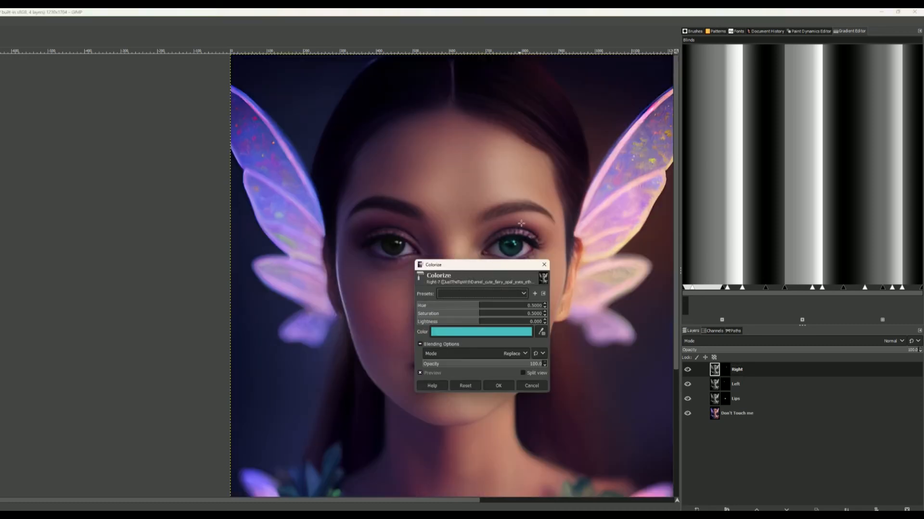
{"action": "scroll", "coordinate": [521, 223], "scroll_direction": "up", "scroll_amount": 2}
{"action": "left_click_drag", "start_coordinate": [503, 275], "coordinate": [366, 235]}
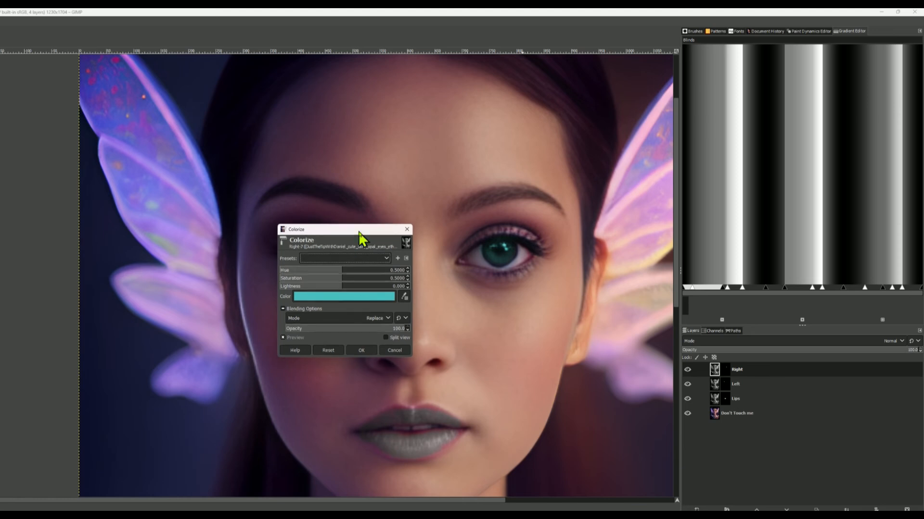
{"action": "left_click_drag", "start_coordinate": [359, 229], "coordinate": [376, 290]}
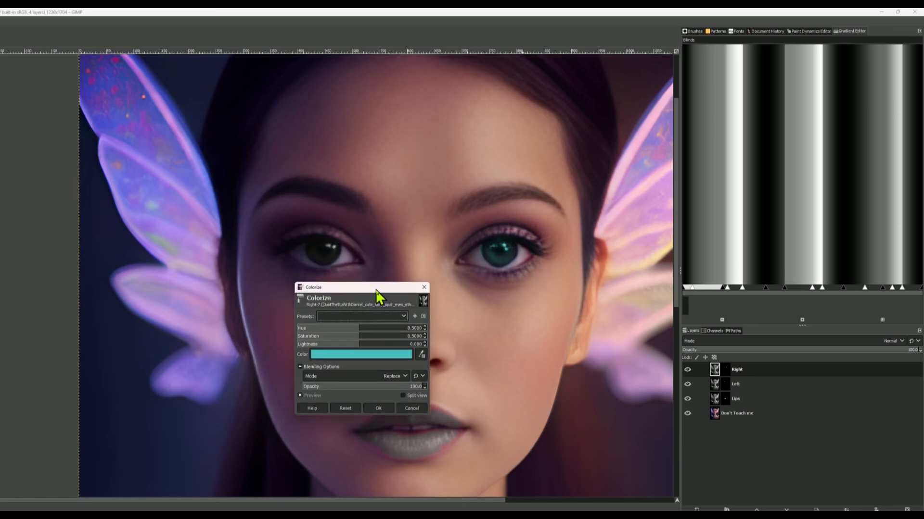
{"action": "left_click", "coordinate": [376, 358]}
{"action": "left_click_drag", "start_coordinate": [349, 339], "coordinate": [351, 341]}
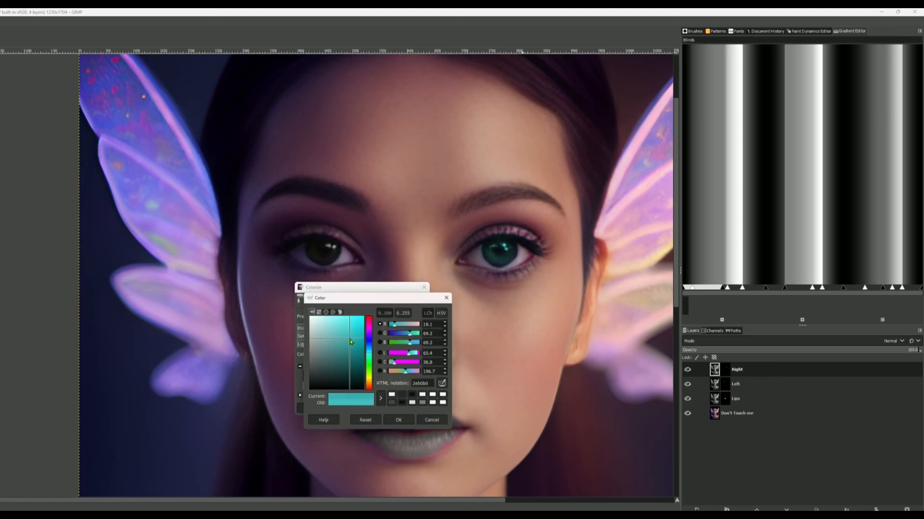
{"action": "left_click", "coordinate": [398, 419]}
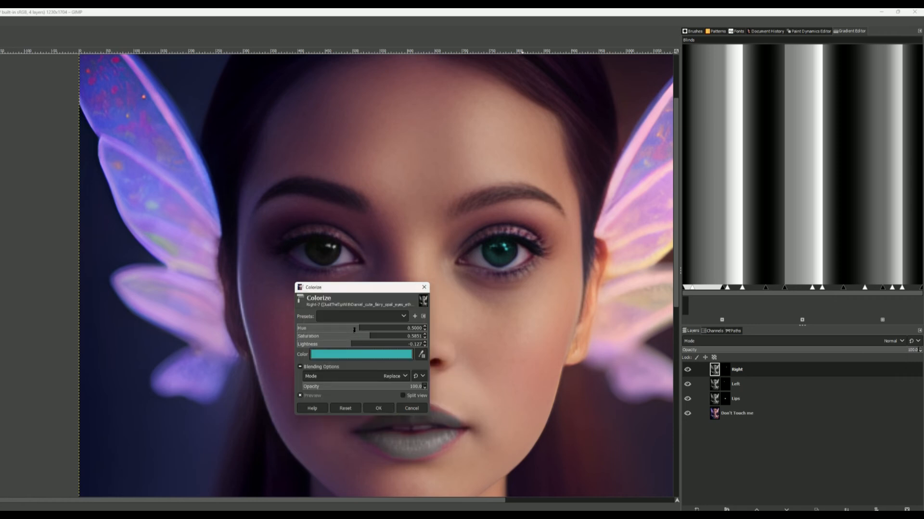
{"action": "left_click_drag", "start_coordinate": [365, 336], "coordinate": [389, 336]}
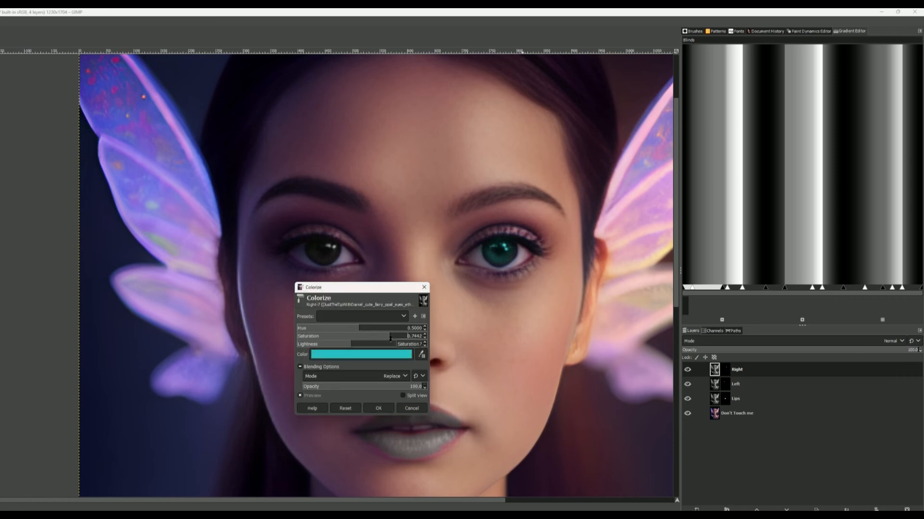
{"action": "left_click", "coordinate": [378, 408]}
- Colorize the Left layer's image green with a hue of about 0.38 and adjust its saturation
{"action": "scroll", "coordinate": [452, 254], "scroll_direction": "down", "scroll_amount": 1}
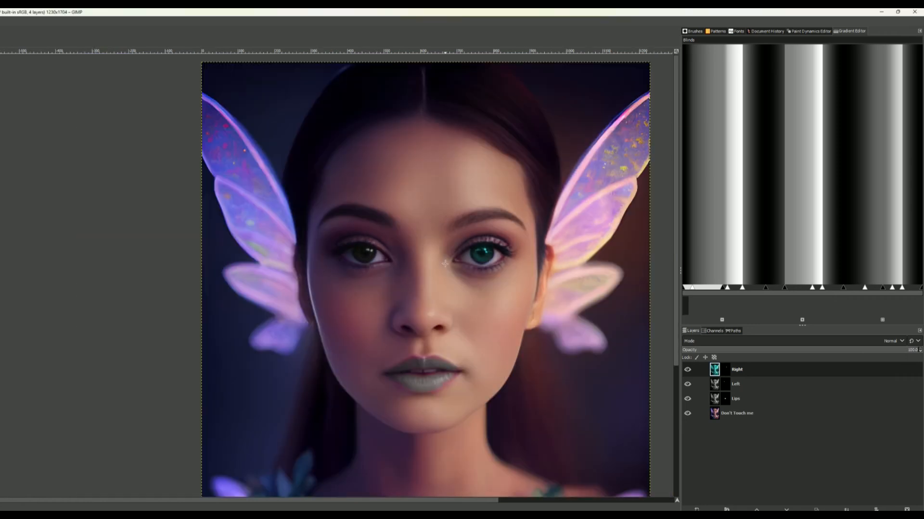
{"action": "scroll", "coordinate": [391, 291], "scroll_direction": "up", "scroll_amount": 1}
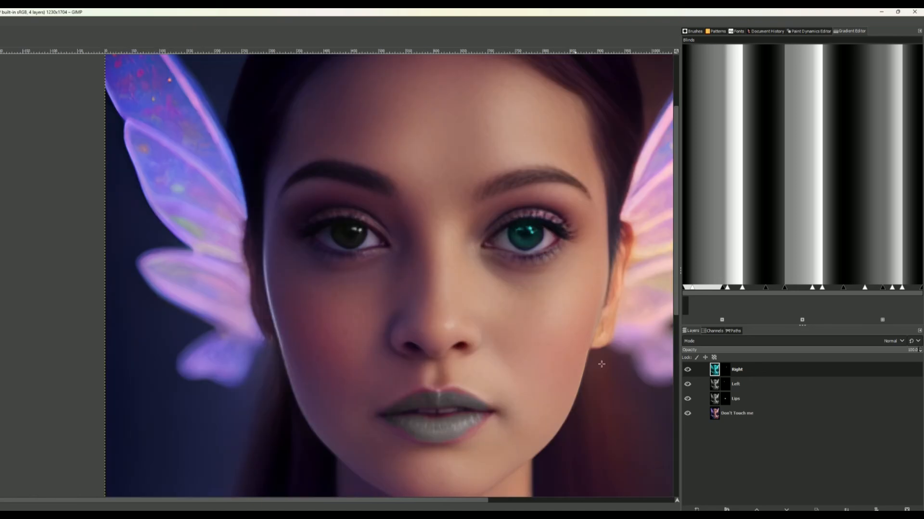
{"action": "left_click", "coordinate": [717, 385]}
{"action": "right_click", "coordinate": [419, 324]}
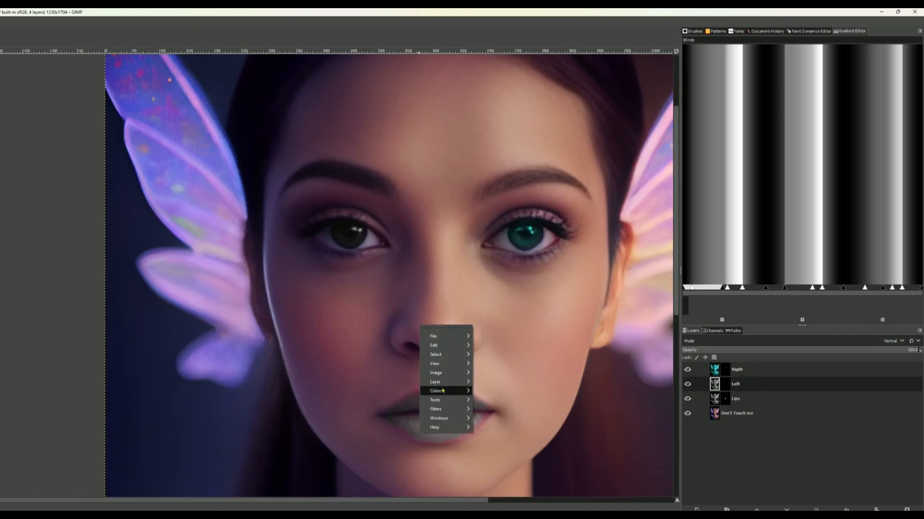
{"action": "mouse_move", "coordinate": [442, 391]}
{"action": "left_click", "coordinate": [491, 482]}
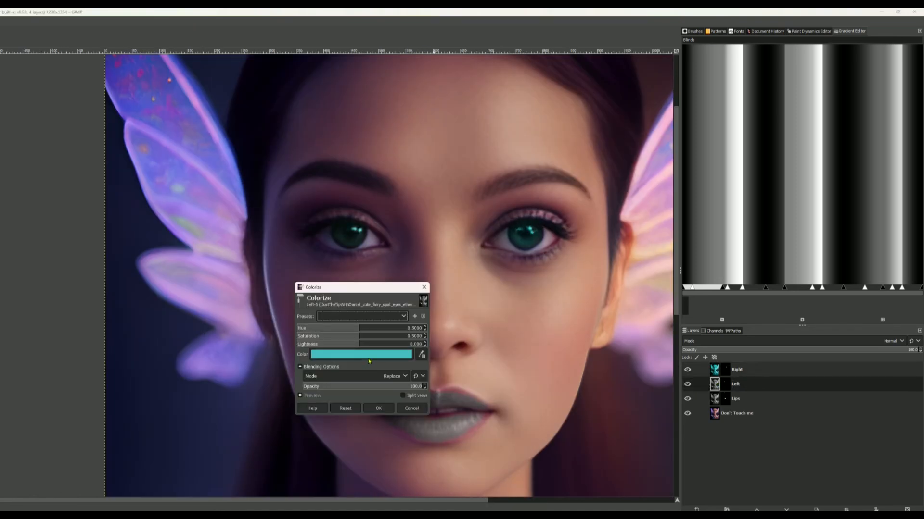
{"action": "left_click", "coordinate": [369, 356]}
{"action": "left_click", "coordinate": [363, 372]}
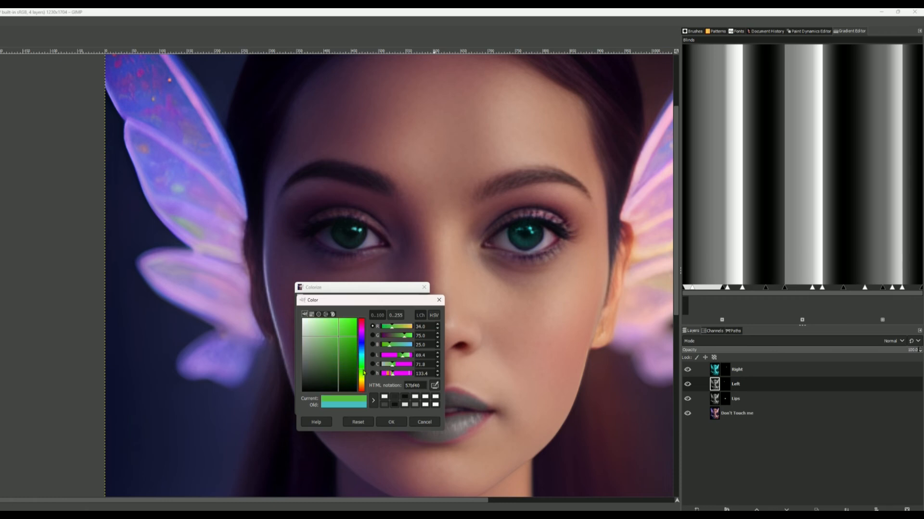
{"action": "left_click_drag", "start_coordinate": [361, 370], "coordinate": [362, 373]}
{"action": "left_click", "coordinate": [385, 423]}
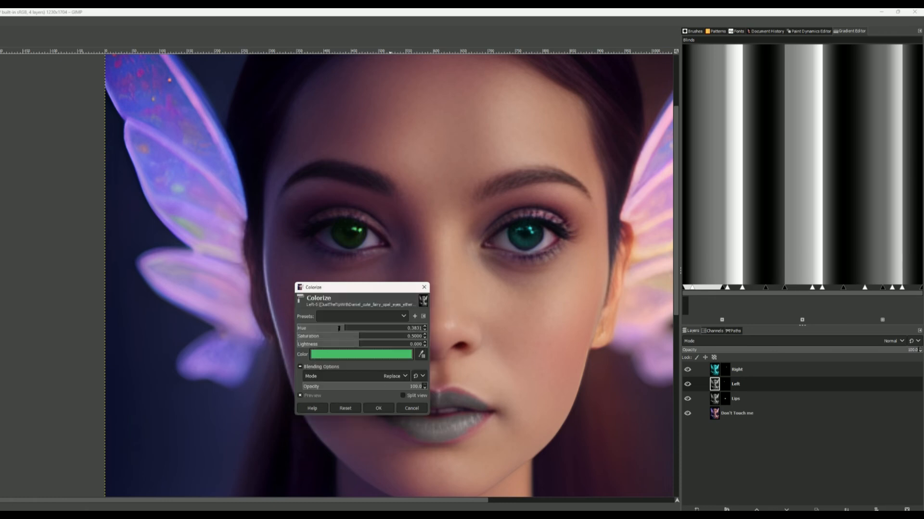
{"action": "mouse_move", "coordinate": [357, 336]}
{"action": "left_mouse_down"}
{"action": "mouse_move", "coordinate": [340, 337]}
{"action": "mouse_move", "coordinate": [362, 338]}
{"action": "mouse_move", "coordinate": [365, 349]}
{"action": "mouse_move", "coordinate": [350, 349]}
{"action": "mouse_move", "coordinate": [363, 351]}
{"action": "left_mouse_up"}
{"action": "left_click", "coordinate": [378, 409]}
- Start Colorize on the Lips layer's image and move its dialog clear of the lips
{"action": "scroll", "coordinate": [443, 307], "scroll_direction": "down", "scroll_amount": 2, "text": "ctrl"}
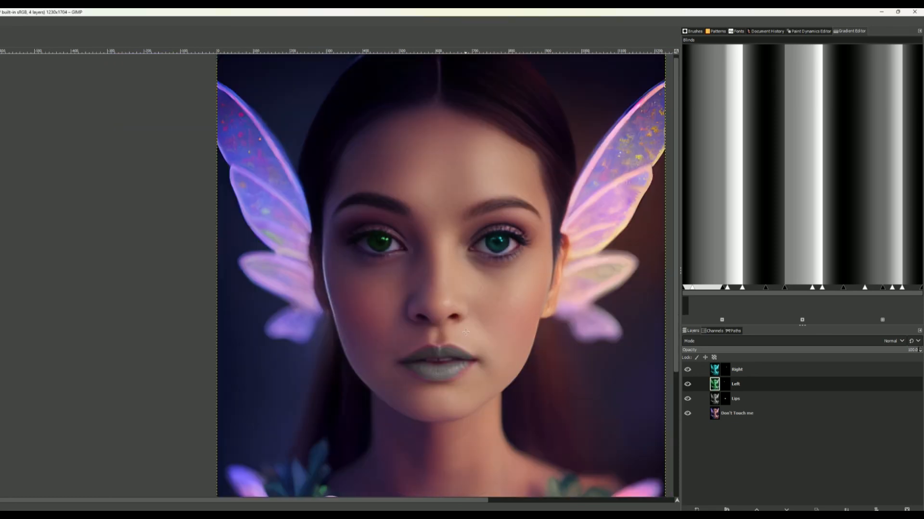
{"action": "left_click", "coordinate": [722, 398]}
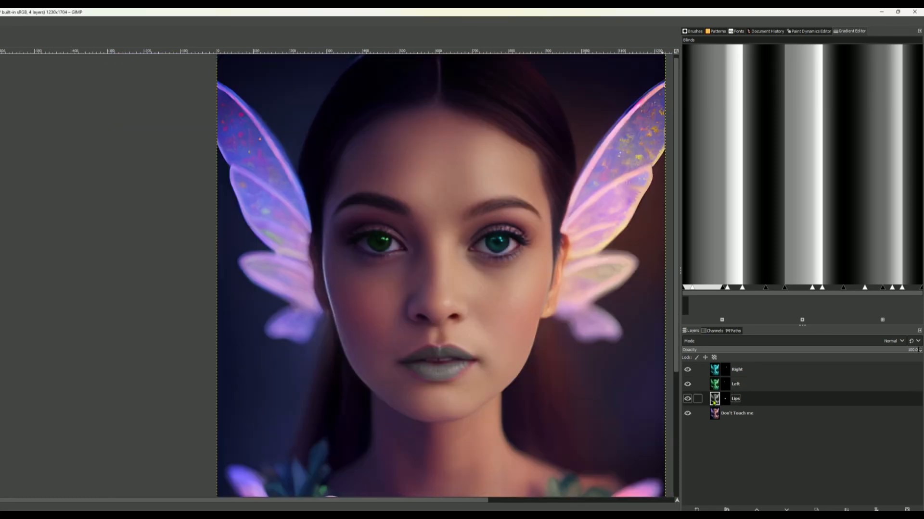
{"action": "right_click", "coordinate": [424, 316]}
{"action": "mouse_move", "coordinate": [448, 379]}
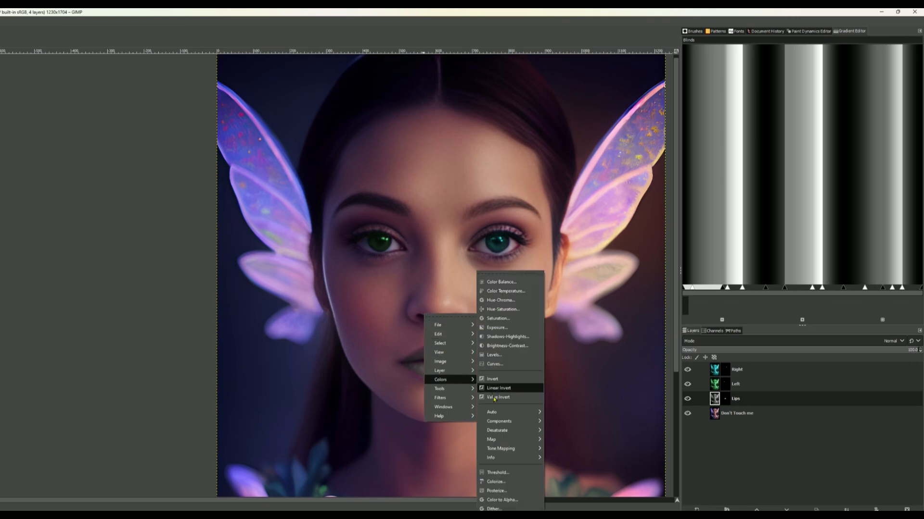
{"action": "left_click", "coordinate": [503, 482]}
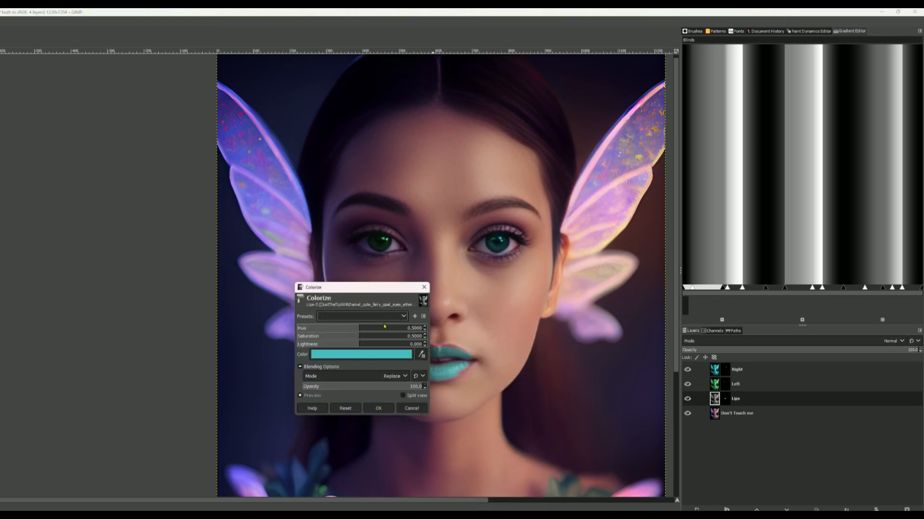
{"action": "left_click_drag", "start_coordinate": [380, 292], "coordinate": [288, 262]}
- Try lip colours sampled from the wings, hair, skin and eyebrow in the portrait
{"action": "left_click", "coordinate": [329, 327]}
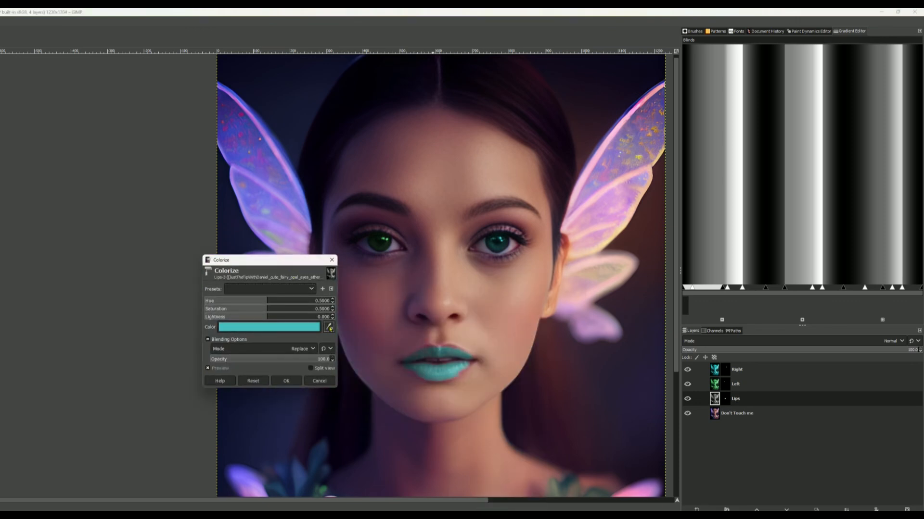
{"action": "left_click", "coordinate": [272, 213]}
{"action": "left_click", "coordinate": [514, 100]}
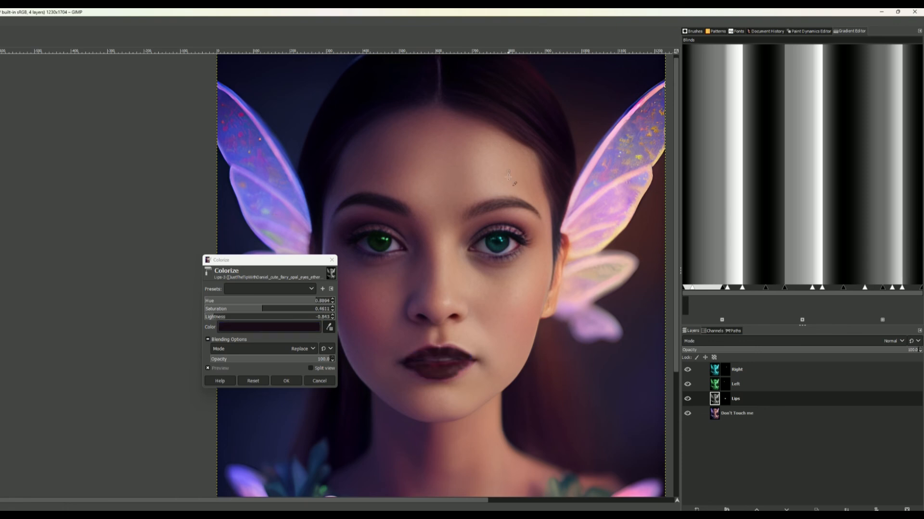
{"action": "left_click", "coordinate": [507, 313]}
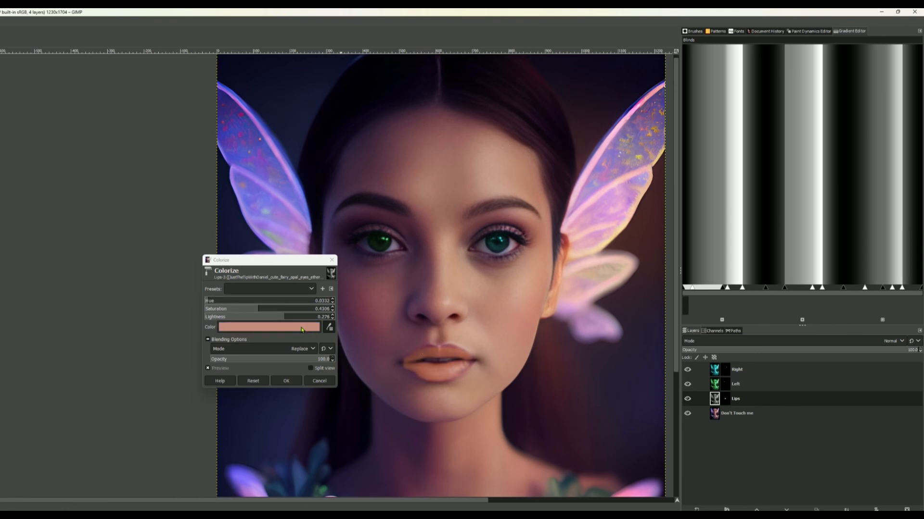
{"action": "left_click", "coordinate": [594, 200]}
{"action": "left_click", "coordinate": [498, 204]}
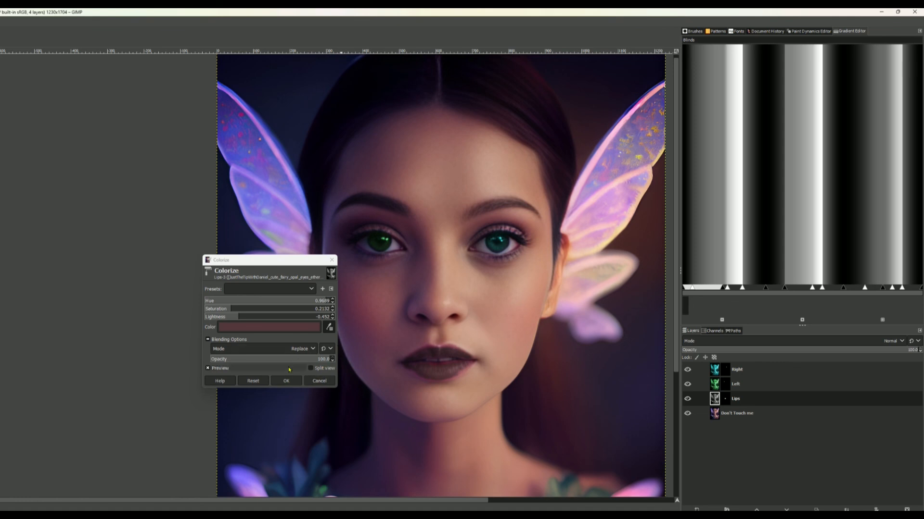
- Try the dark teal 375551 as the Colorize colour for the lips
{"action": "left_click", "coordinate": [283, 330]}
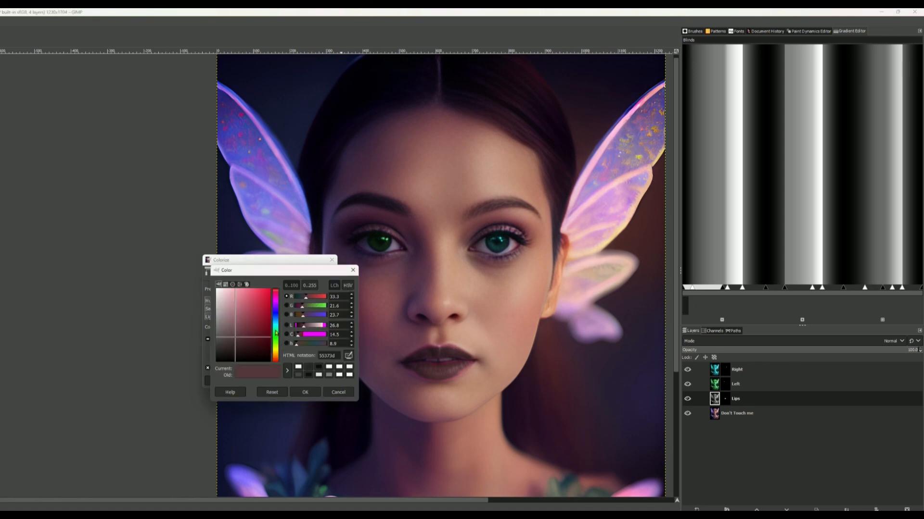
{"action": "left_click", "coordinate": [276, 333]}
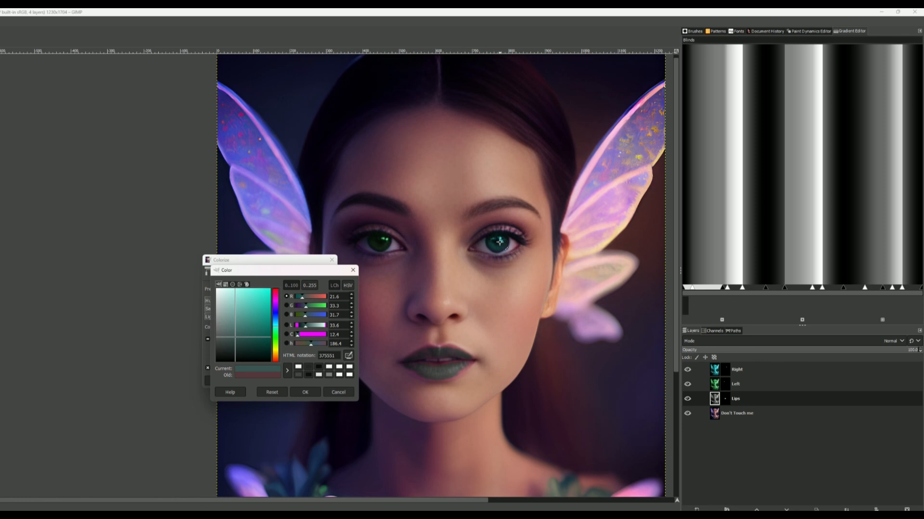
{"action": "key", "text": "Escape"}
- Sample a dark colour from the iris on the image's right side and apply it to the Lips layer
{"action": "left_click", "coordinate": [329, 327]}
{"action": "left_click", "coordinate": [494, 238]}
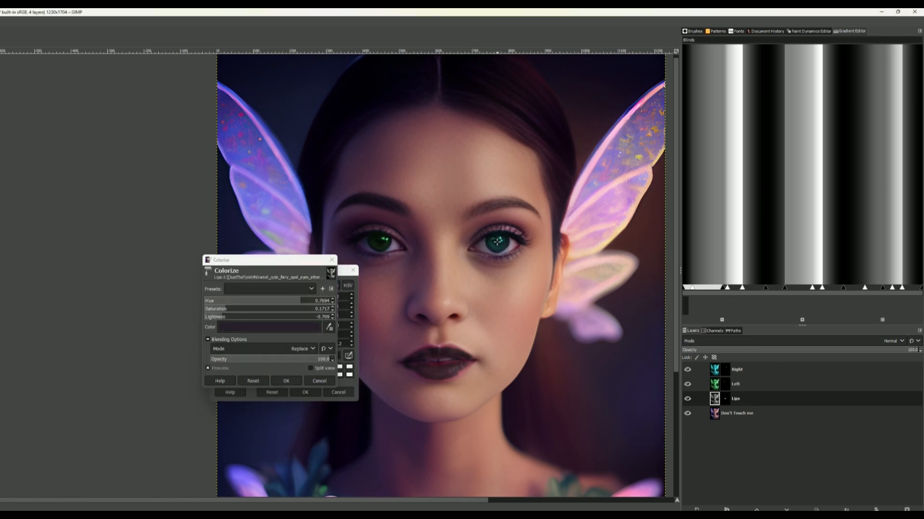
{"action": "left_click", "coordinate": [329, 327]}
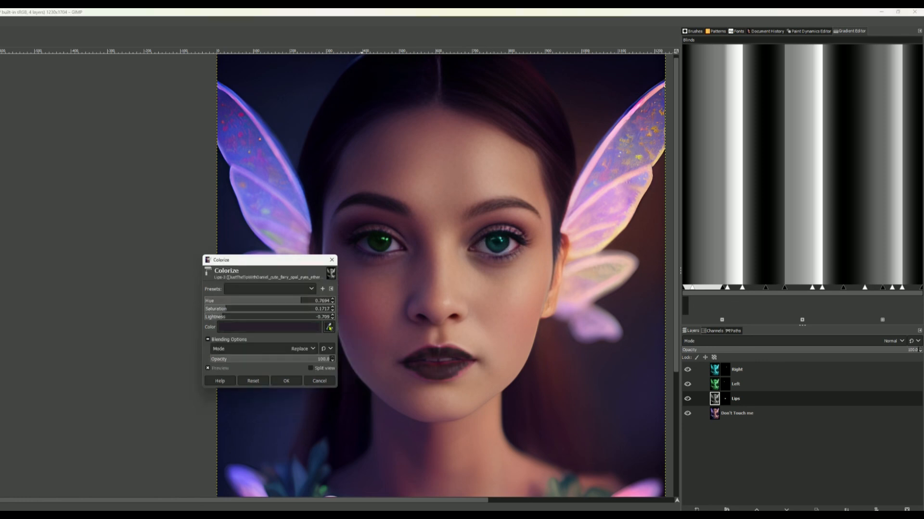
{"action": "left_click", "coordinate": [491, 237]}
{"action": "scroll", "coordinate": [488, 231], "scroll_direction": "up", "scroll_amount": 3}
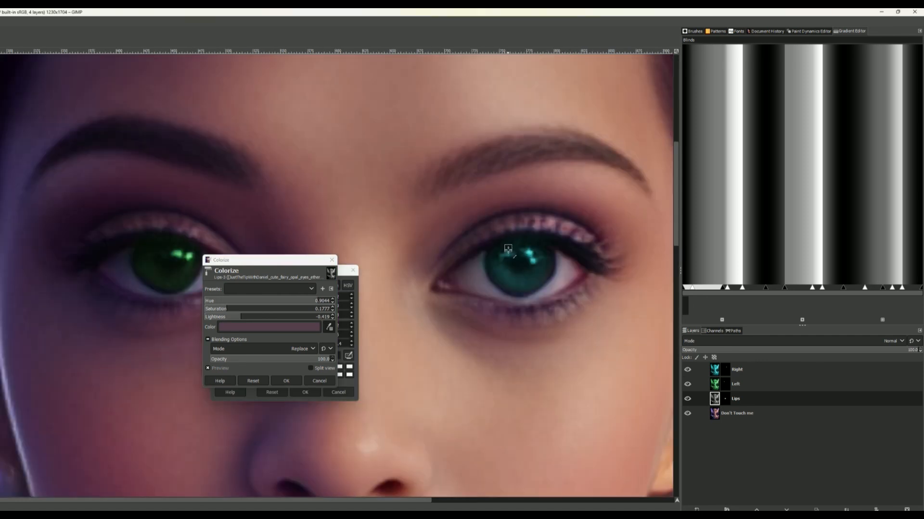
{"action": "left_click", "coordinate": [511, 252]}
{"action": "left_click", "coordinate": [295, 385]}
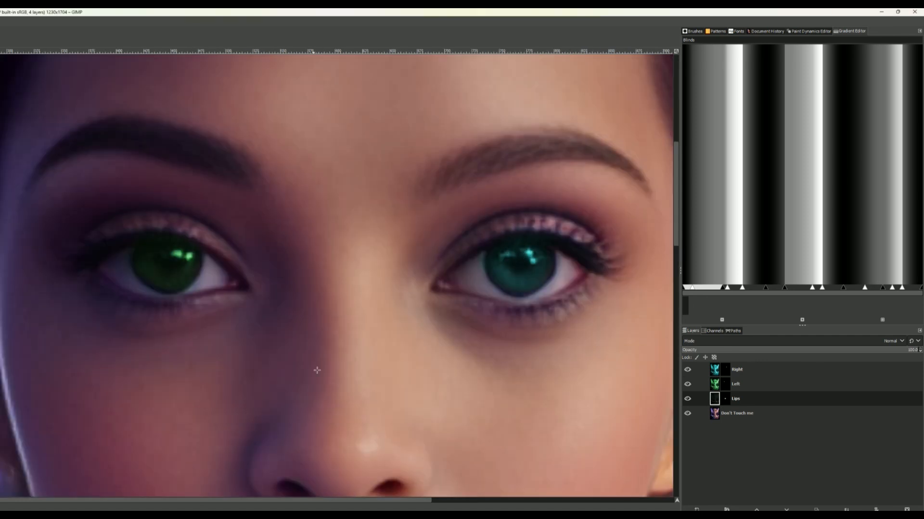
- Start Colorize on the Lips layer's image again and set its colour to the light teal 49caca
{"action": "scroll", "coordinate": [442, 303], "scroll_direction": "down", "scroll_amount": 3}
{"action": "scroll", "coordinate": [413, 352], "scroll_direction": "up", "scroll_amount": 3}
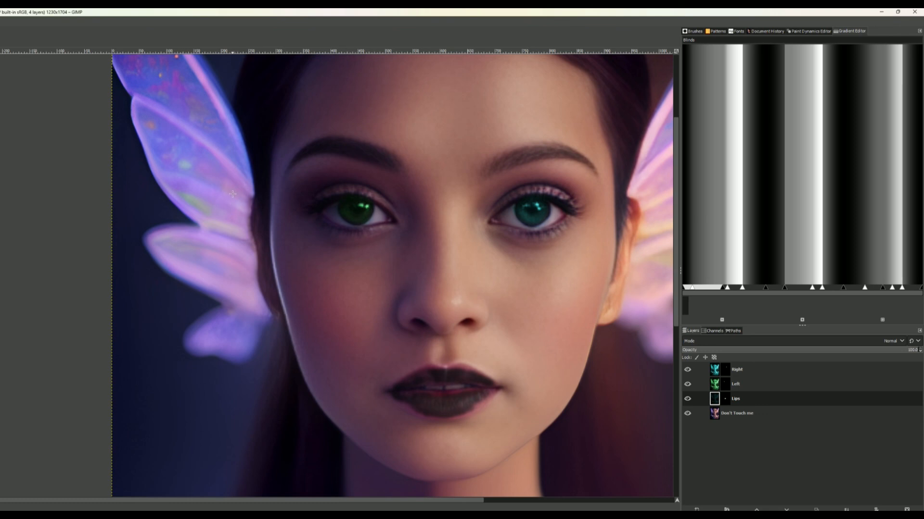
{"action": "right_click", "coordinate": [333, 273]}
{"action": "mouse_move", "coordinate": [356, 340]}
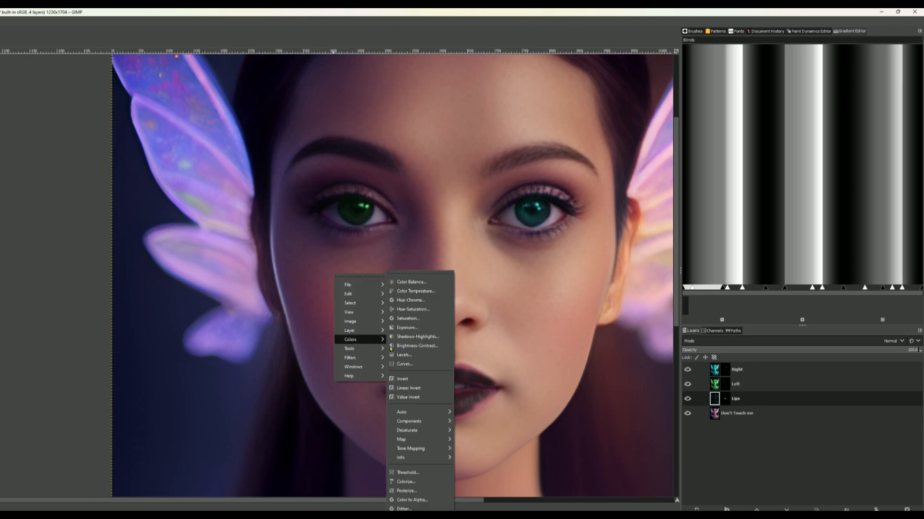
{"action": "left_click", "coordinate": [407, 482]}
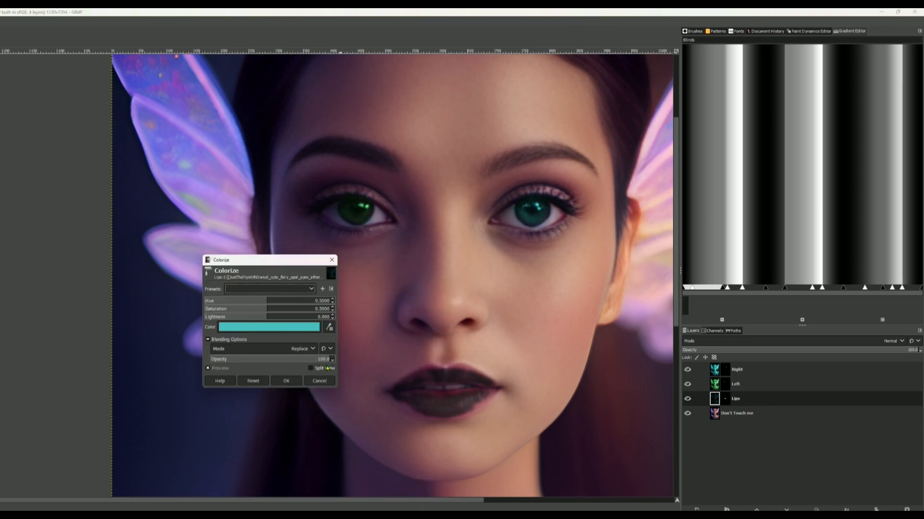
{"action": "left_click", "coordinate": [292, 330]}
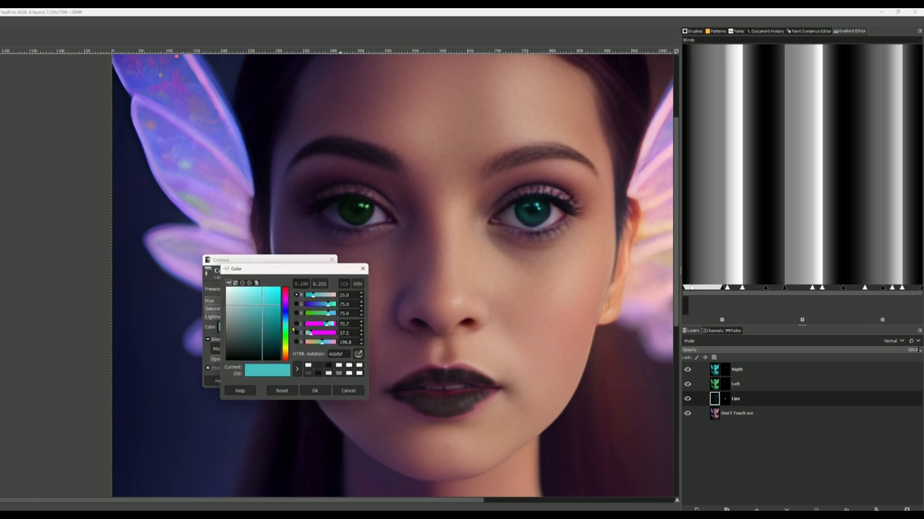
{"action": "left_click", "coordinate": [317, 392]}
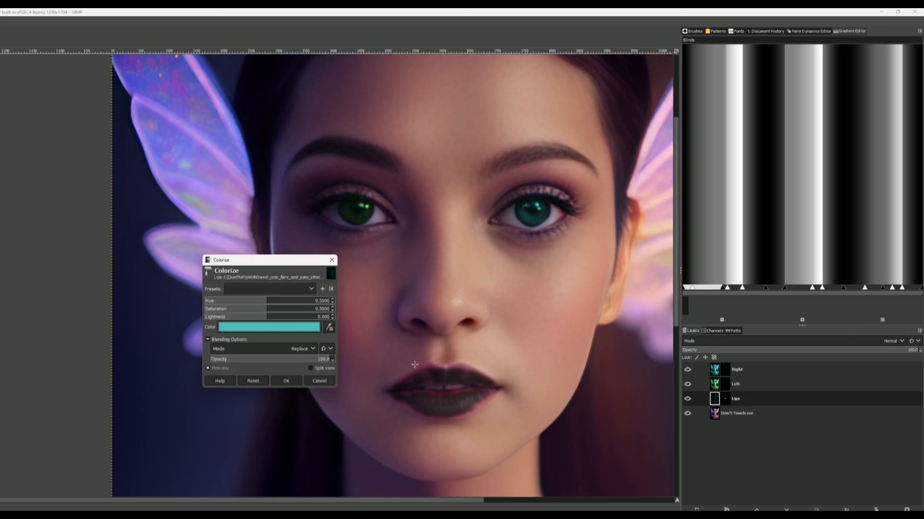
{"action": "left_click", "coordinate": [293, 330]}
{"action": "mouse_move", "coordinate": [272, 329]}
{"action": "left_mouse_down"}
{"action": "mouse_move", "coordinate": [260, 297]}
{"action": "mouse_move", "coordinate": [268, 316]}
{"action": "left_mouse_up"}
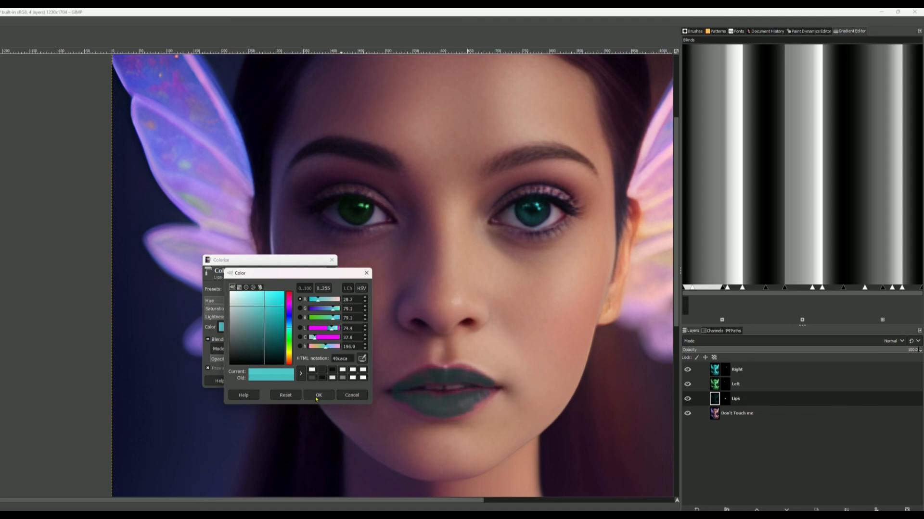
{"action": "left_click", "coordinate": [318, 396]}
- Shift the lips' Colorize hue to blue-violet with saturation 0.6221 and lightness 0.140, and apply it
{"action": "left_click_drag", "start_coordinate": [255, 301], "coordinate": [293, 304]}
{"action": "left_click", "coordinate": [277, 317]}
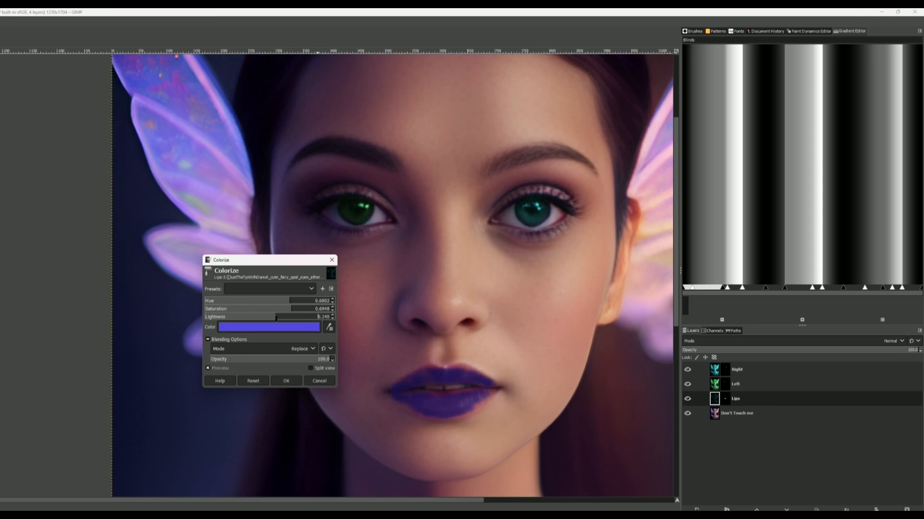
{"action": "mouse_move", "coordinate": [295, 309]}
{"action": "left_mouse_down"}
{"action": "mouse_move", "coordinate": [283, 309]}
{"action": "mouse_move", "coordinate": [287, 301]}
{"action": "left_mouse_up"}
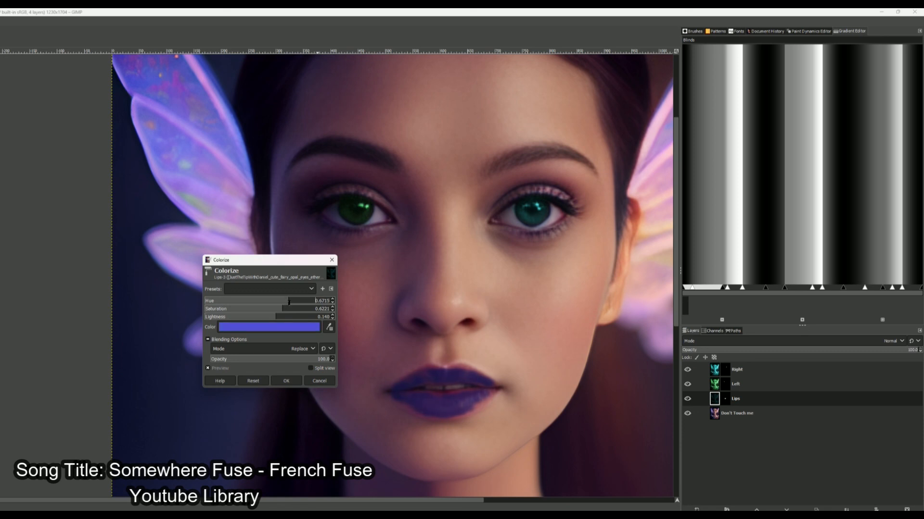
{"action": "left_click", "coordinate": [295, 303]}
{"action": "left_click", "coordinate": [291, 380]}
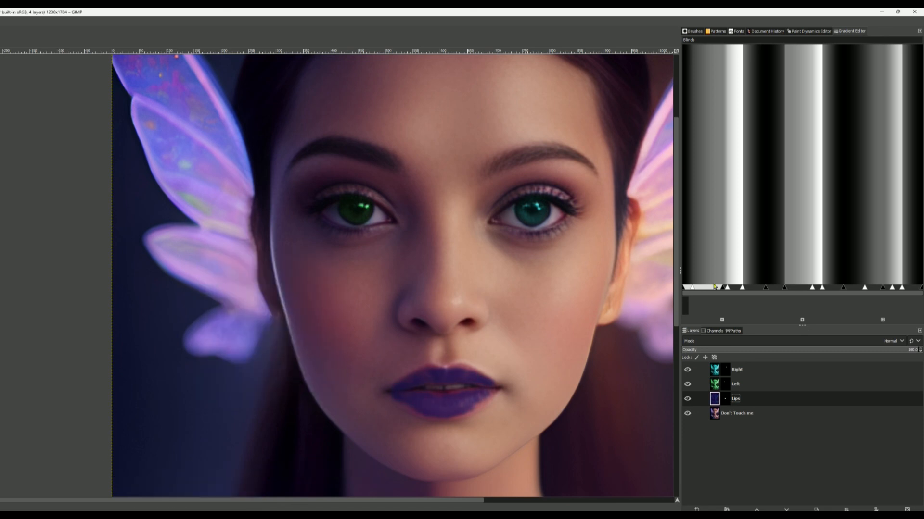
- Undo the stray light stroke on the Lips image and paint light grey on the Lips mask to extend the colour to the lips' edges
{"action": "scroll", "coordinate": [453, 421], "scroll_direction": "up", "scroll_amount": 2}
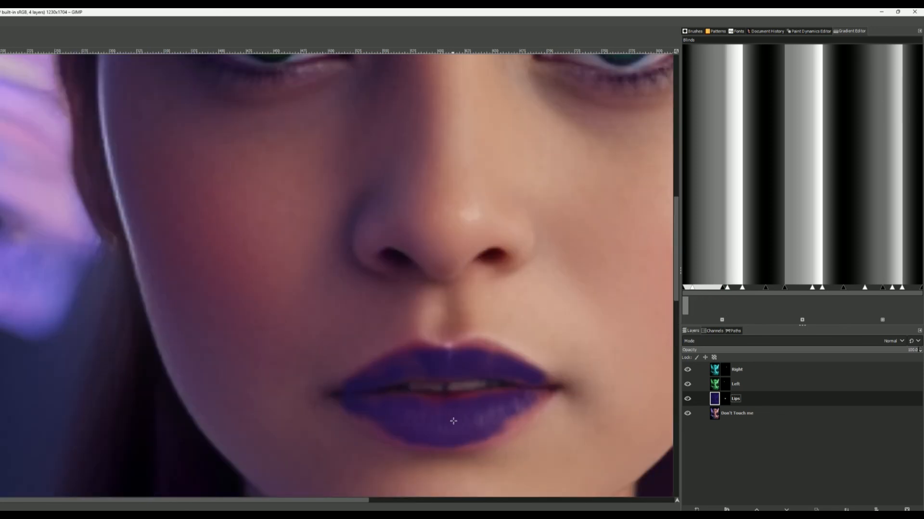
{"action": "left_click_drag", "start_coordinate": [516, 406], "coordinate": [462, 429]}
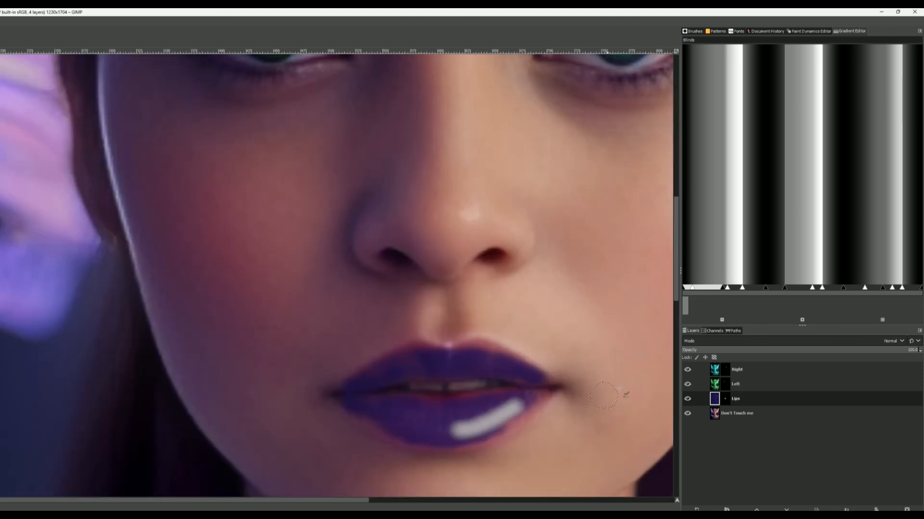
{"action": "key", "text": "ctrl+z"}
{"action": "mouse_move", "coordinate": [508, 408]}
{"action": "left_mouse_down"}
{"action": "mouse_move", "coordinate": [462, 436]}
{"action": "mouse_move", "coordinate": [504, 420]}
{"action": "left_mouse_up"}
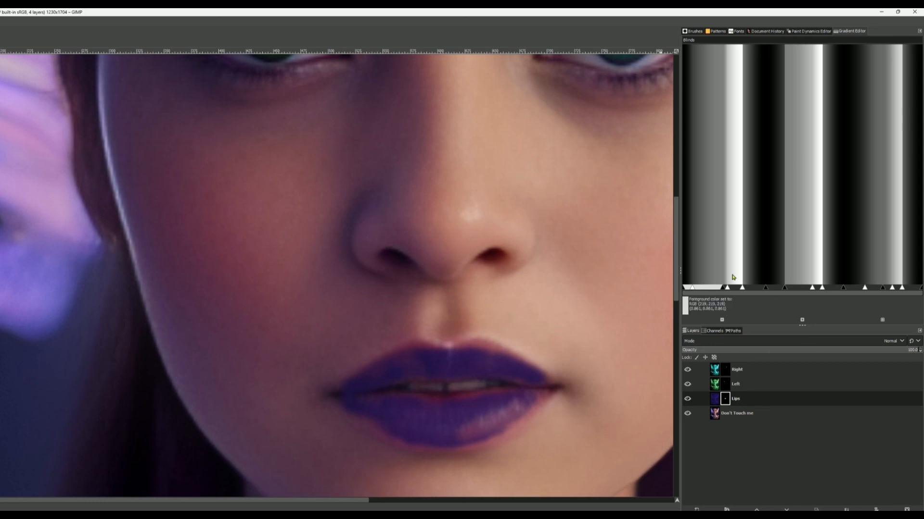
{"action": "mouse_move", "coordinate": [519, 400]}
{"action": "left_mouse_down"}
{"action": "mouse_move", "coordinate": [432, 428]}
{"action": "mouse_move", "coordinate": [460, 409]}
{"action": "mouse_move", "coordinate": [485, 416]}
{"action": "left_mouse_up"}
{"action": "mouse_move", "coordinate": [529, 395]}
{"action": "left_mouse_down"}
{"action": "mouse_move", "coordinate": [423, 421]}
{"action": "mouse_move", "coordinate": [434, 420]}
{"action": "mouse_move", "coordinate": [416, 435]}
{"action": "mouse_move", "coordinate": [448, 445]}
{"action": "mouse_move", "coordinate": [489, 437]}
{"action": "mouse_move", "coordinate": [470, 428]}
{"action": "mouse_move", "coordinate": [505, 410]}
{"action": "mouse_move", "coordinate": [381, 420]}
{"action": "mouse_move", "coordinate": [404, 437]}
{"action": "mouse_move", "coordinate": [390, 431]}
{"action": "mouse_move", "coordinate": [405, 408]}
{"action": "mouse_move", "coordinate": [430, 409]}
{"action": "mouse_move", "coordinate": [345, 409]}
{"action": "mouse_move", "coordinate": [346, 392]}
{"action": "mouse_move", "coordinate": [398, 376]}
{"action": "mouse_move", "coordinate": [337, 399]}
{"action": "mouse_move", "coordinate": [369, 377]}
{"action": "mouse_move", "coordinate": [436, 369]}
{"action": "mouse_move", "coordinate": [439, 377]}
{"action": "mouse_move", "coordinate": [486, 363]}
{"action": "mouse_move", "coordinate": [416, 360]}
{"action": "mouse_move", "coordinate": [455, 374]}
{"action": "mouse_move", "coordinate": [535, 374]}
{"action": "left_mouse_up"}
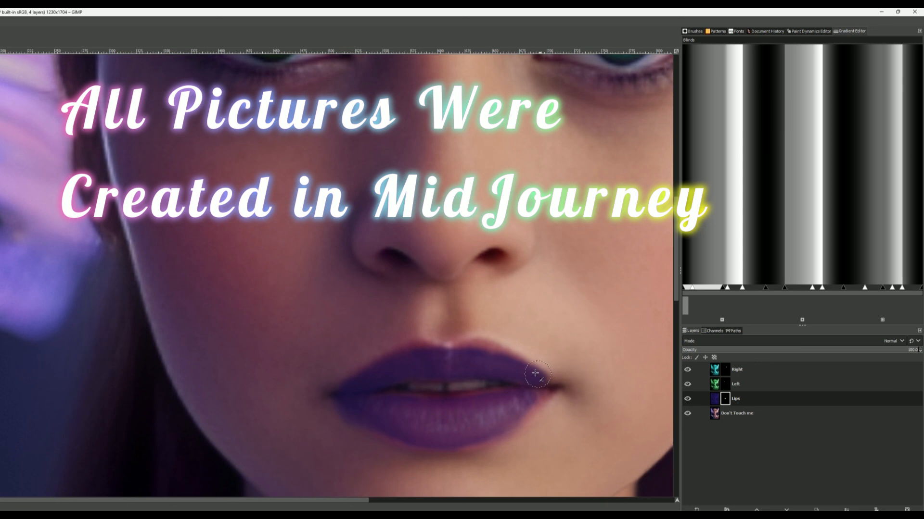
- Examine the recoloured lips and eyes at close range and across the whole portrait
{"action": "scroll", "coordinate": [529, 414], "scroll_direction": "down", "scroll_amount": 6}
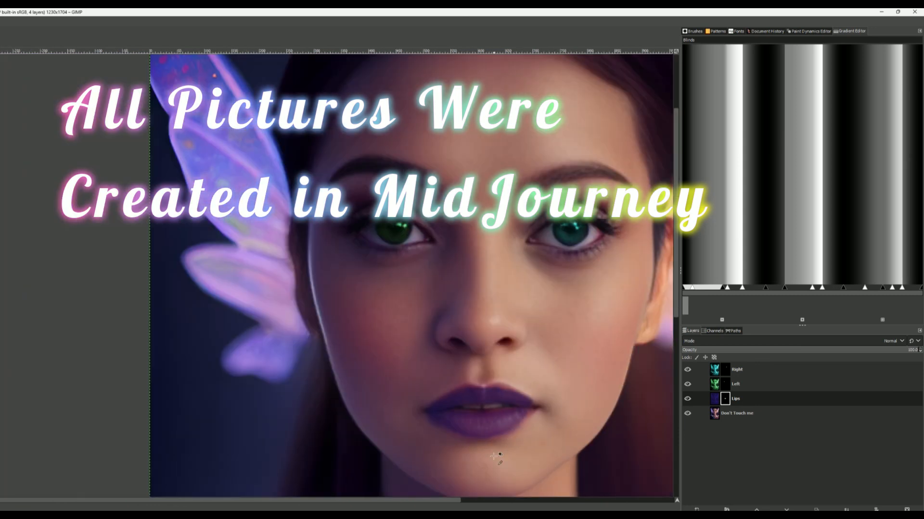
{"action": "scroll", "coordinate": [529, 415], "scroll_direction": "up", "scroll_amount": 1}
{"action": "scroll", "coordinate": [513, 426], "scroll_direction": "up", "scroll_amount": 2}
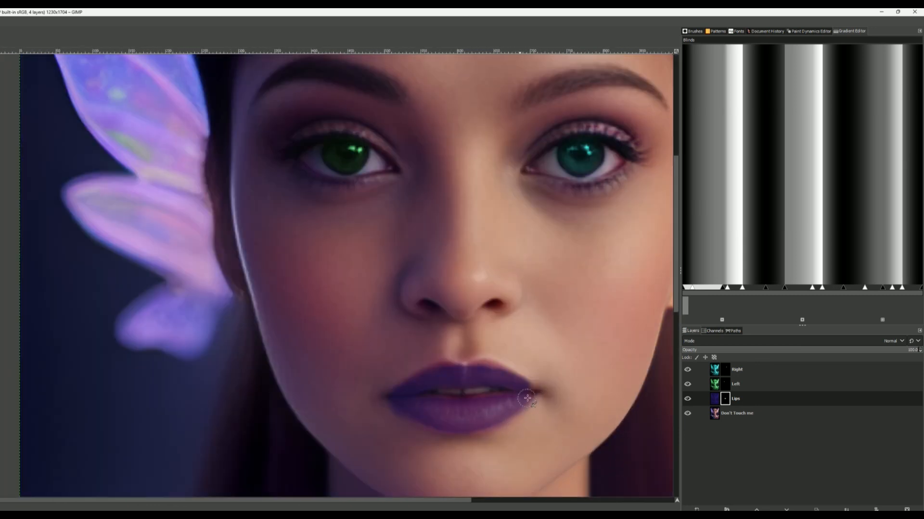
{"action": "scroll", "coordinate": [525, 384], "scroll_direction": "down", "scroll_amount": 3}
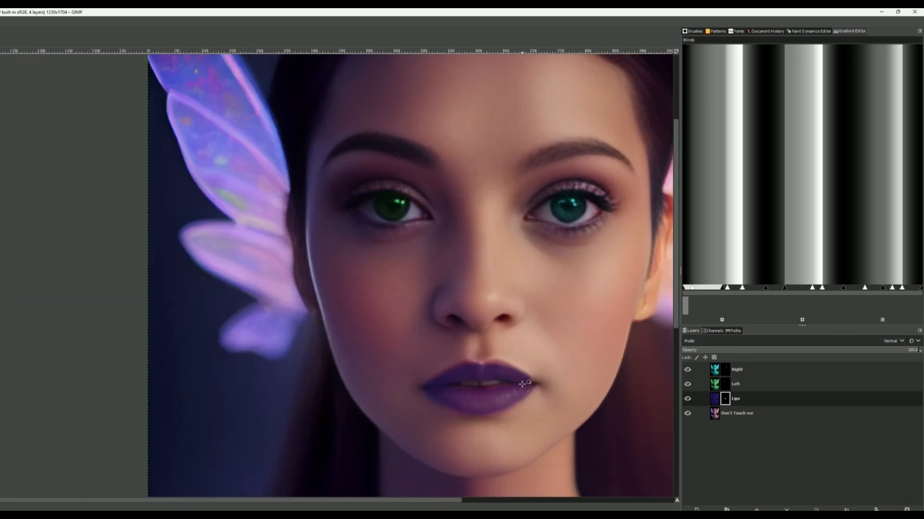
{"action": "left_click_drag", "start_coordinate": [575, 361], "coordinate": [378, 327]}
{"action": "scroll", "coordinate": [377, 325], "scroll_direction": "up", "scroll_amount": 3}
{"action": "scroll", "coordinate": [351, 336], "scroll_direction": "down", "scroll_amount": 1}
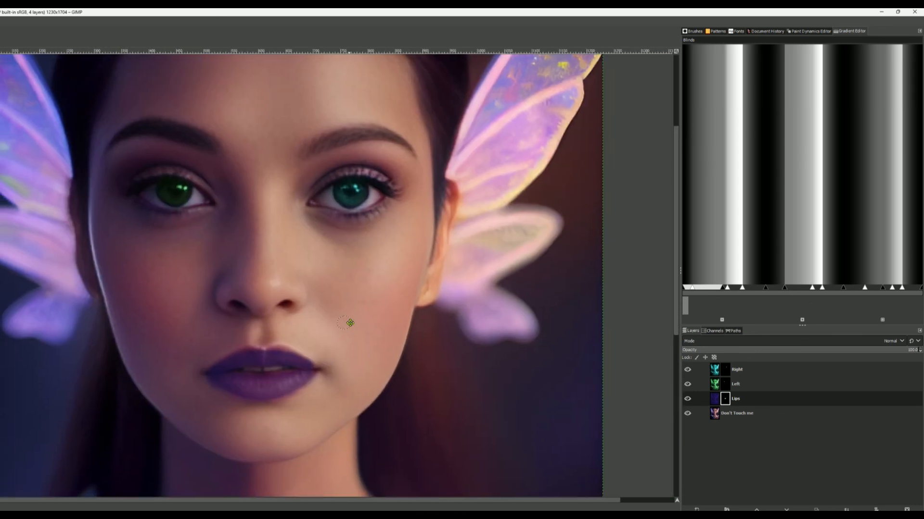
{"action": "scroll", "coordinate": [378, 325], "scroll_direction": "down", "scroll_amount": 1}
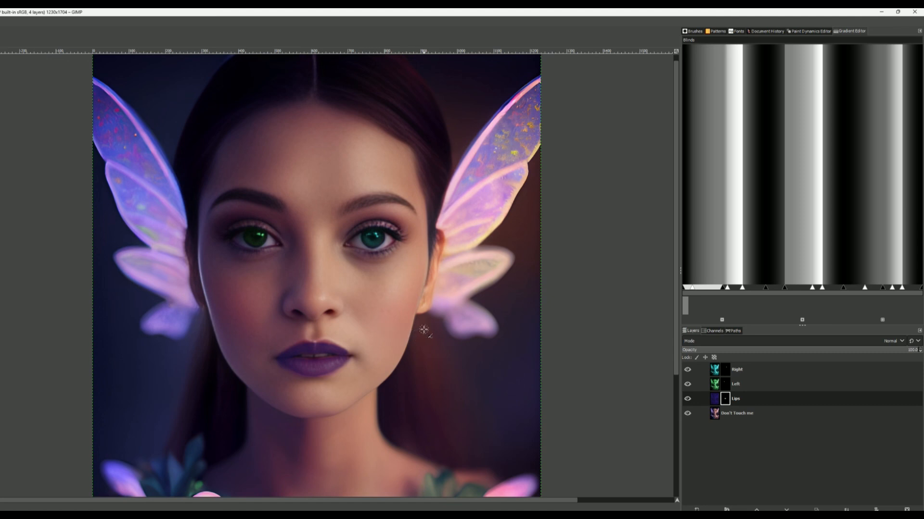